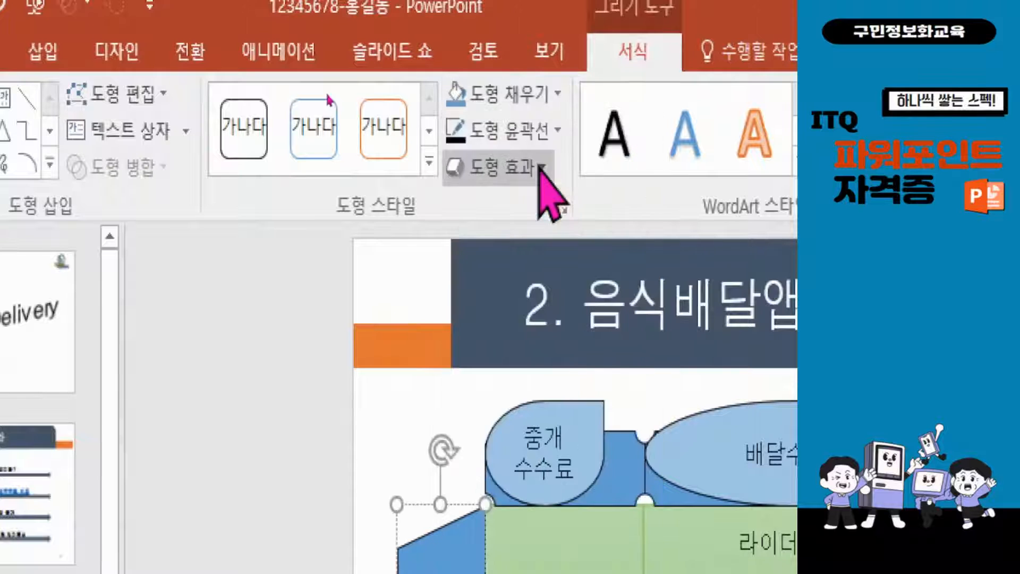
# - Fill the 배달의 민족 shape with the light linear-down gradient (선형 아래쪽)
pyautogui.click(529, 95)
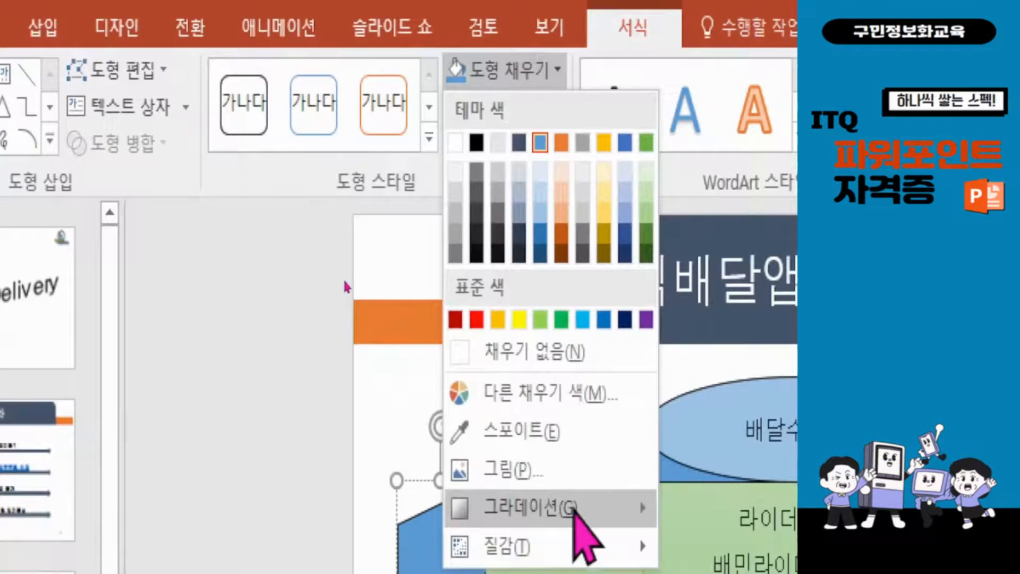
pyautogui.moveTo(569, 527)
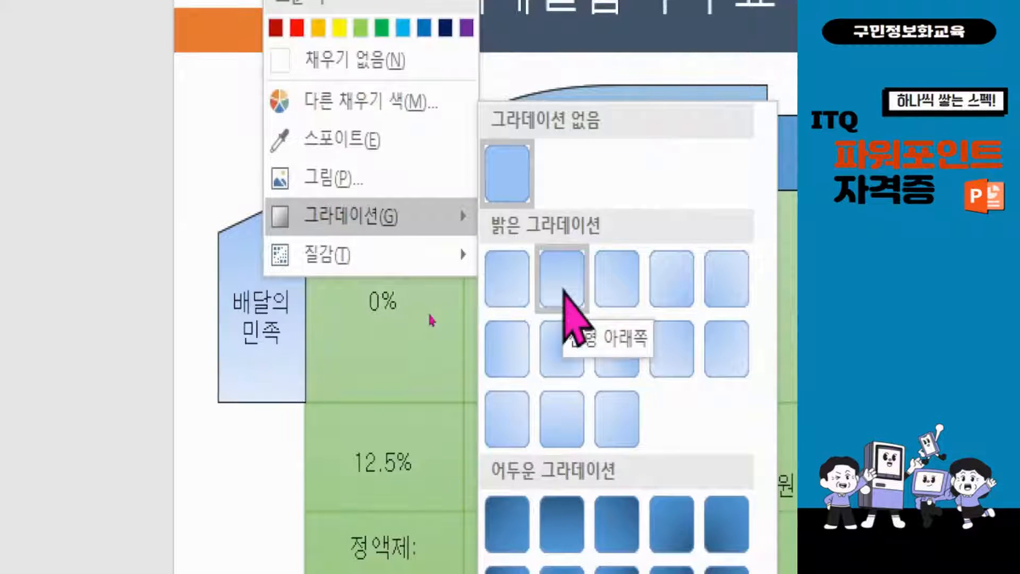
pyautogui.click(564, 290)
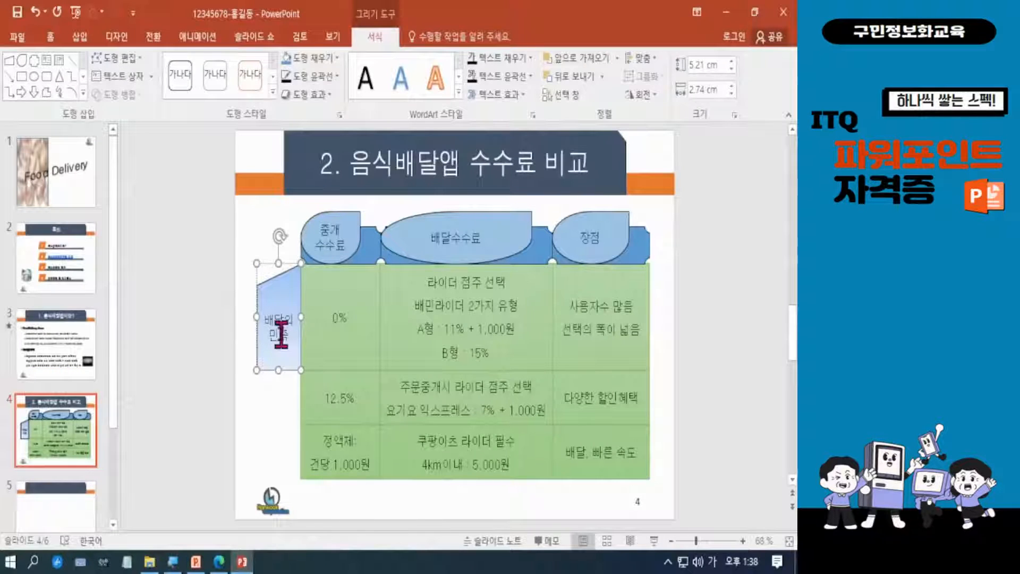
# - Copy the 배달의 민족 shape beside the 12.5% row, set the copy's height to 2.7 cm, and duplicate it beside the last row
pyautogui.moveTo(279, 357); pyautogui.dragTo(280, 424)
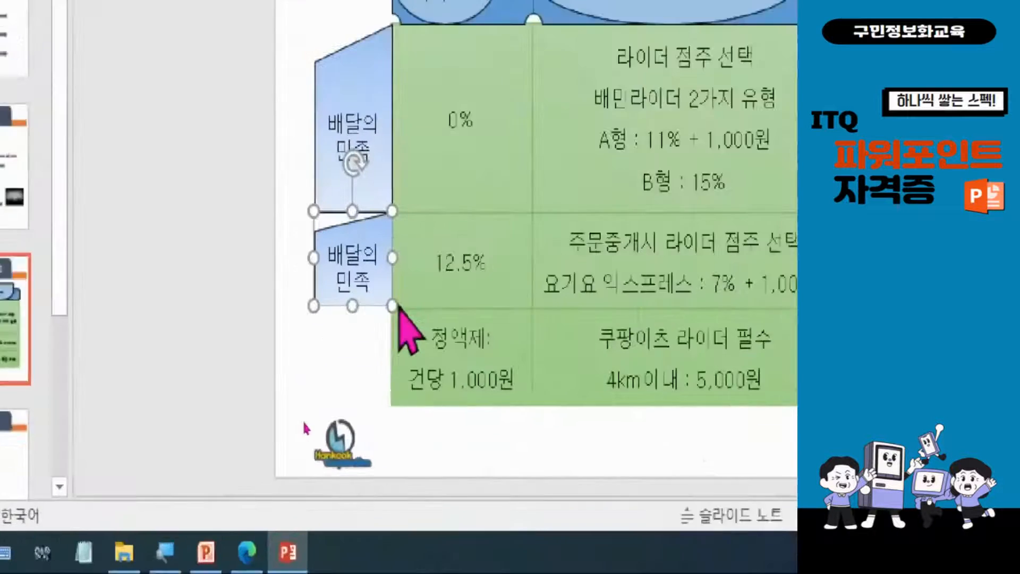
pyautogui.moveTo(352, 304); pyautogui.dragTo(349, 298)
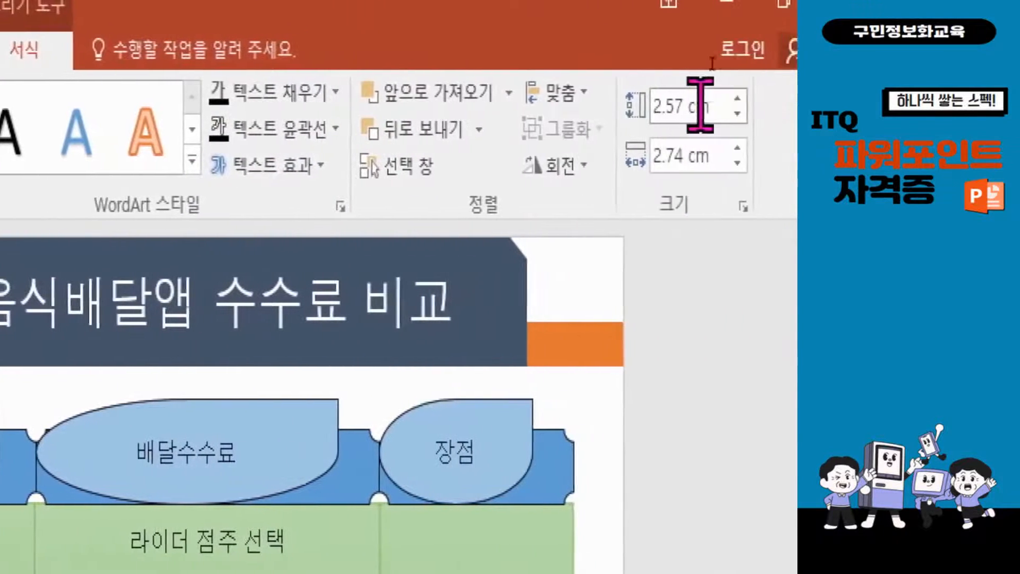
pyautogui.click(738, 98)
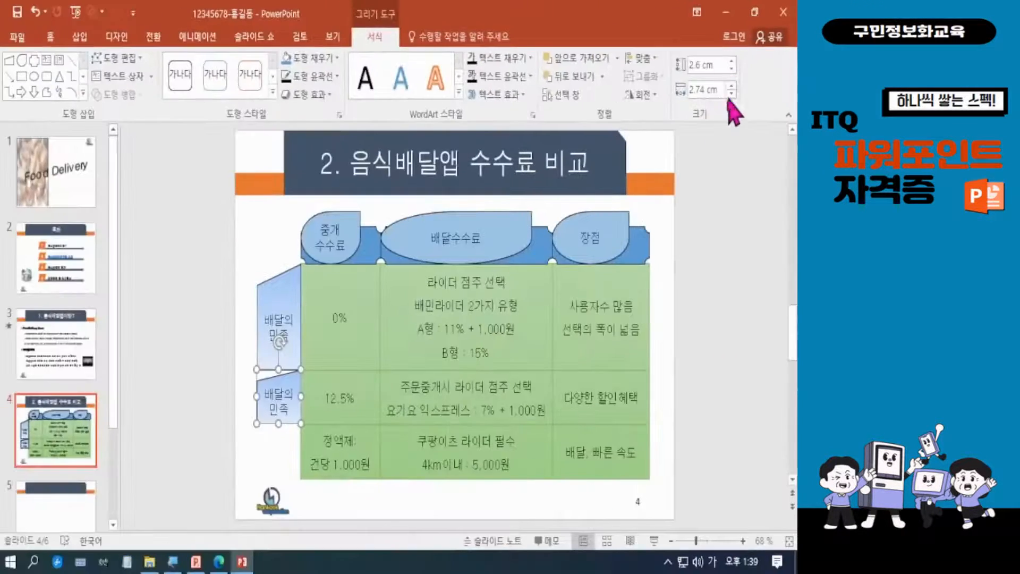
pyautogui.click(732, 61)
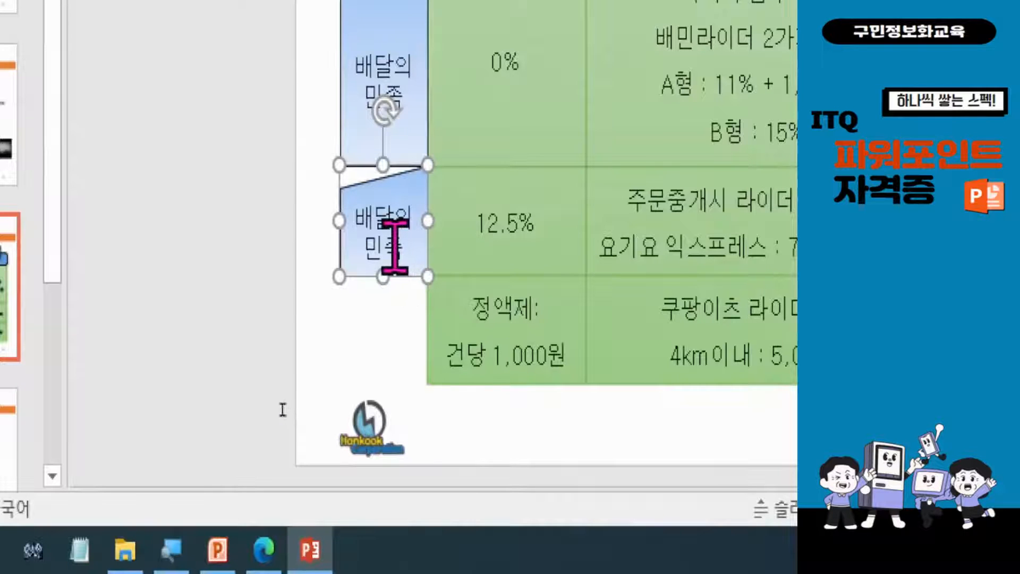
pyautogui.moveTo(384, 233); pyautogui.dragTo(373, 387)
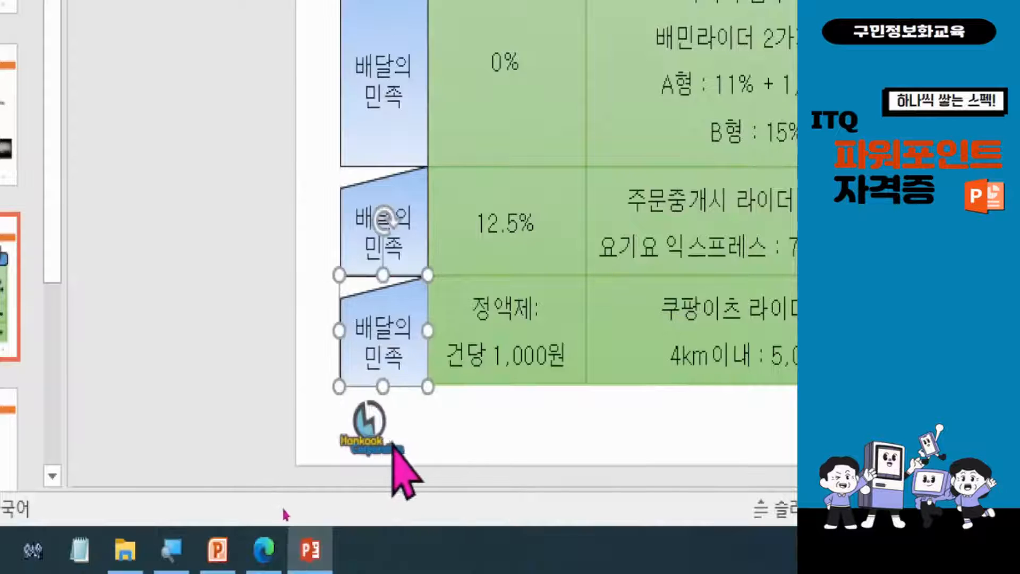
# - Replace the text of the shape beside the 12.5% row with 요기요
pyautogui.click(410, 250)
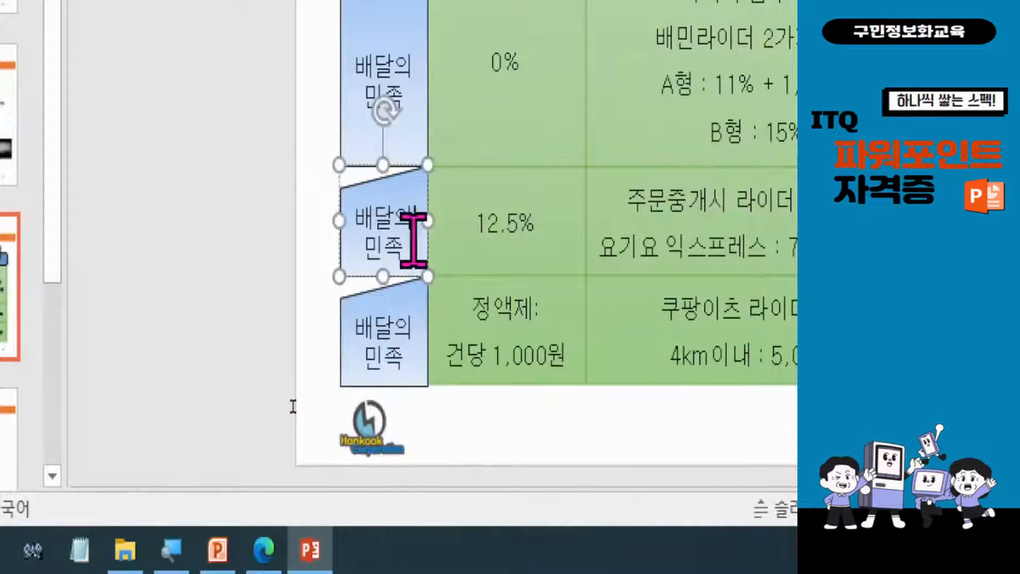
pyautogui.moveTo(355, 215); pyautogui.dragTo(407, 239)
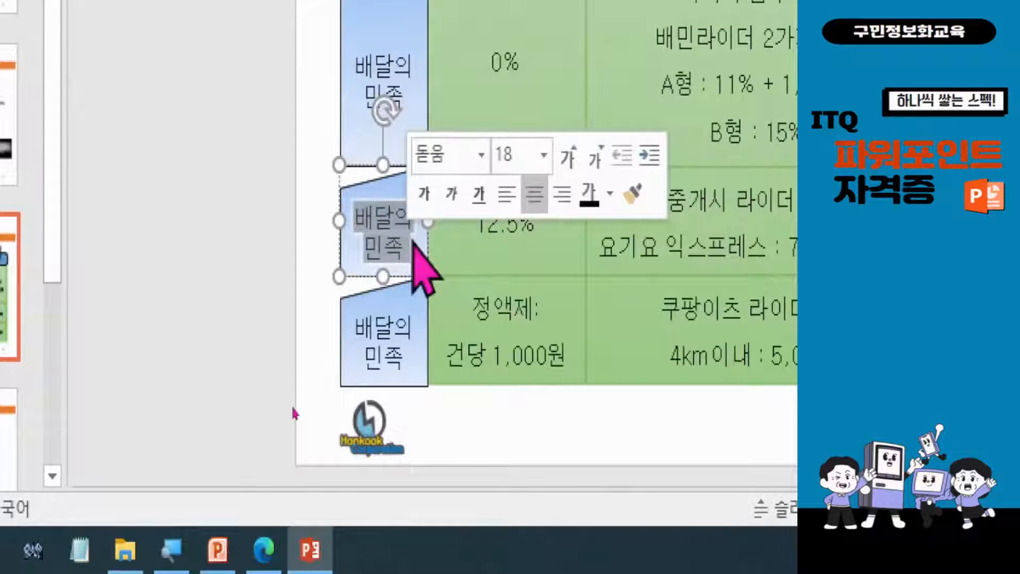
pyautogui.write('요기요')
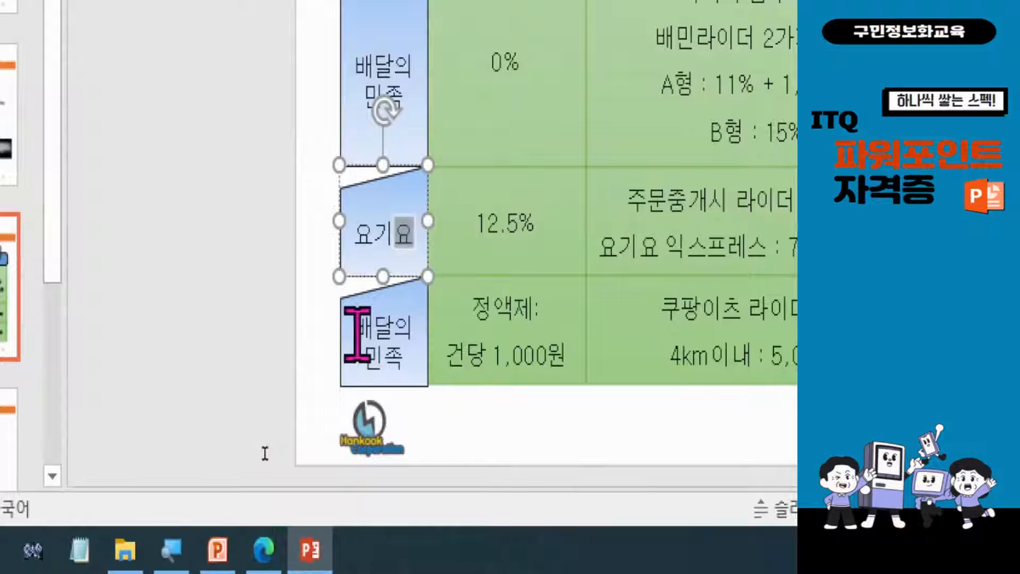
# - Replace the text of the shape beside the last row with 쿠팡이츠, broken into two lines after 쿠팡
pyautogui.click(354, 328)
pyautogui.moveTo(355, 328); pyautogui.dragTo(417, 372)
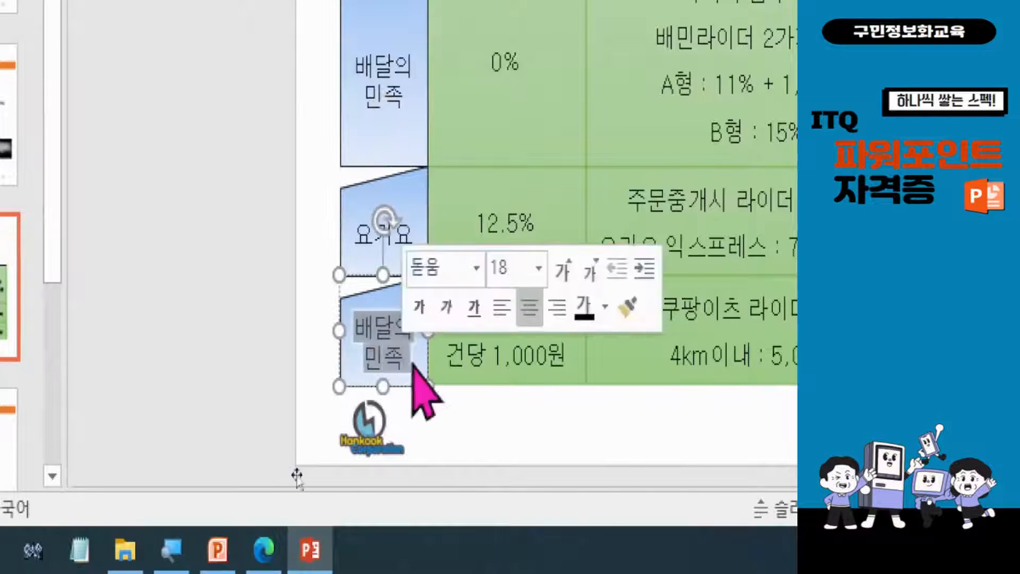
pyautogui.write('ㄱ')
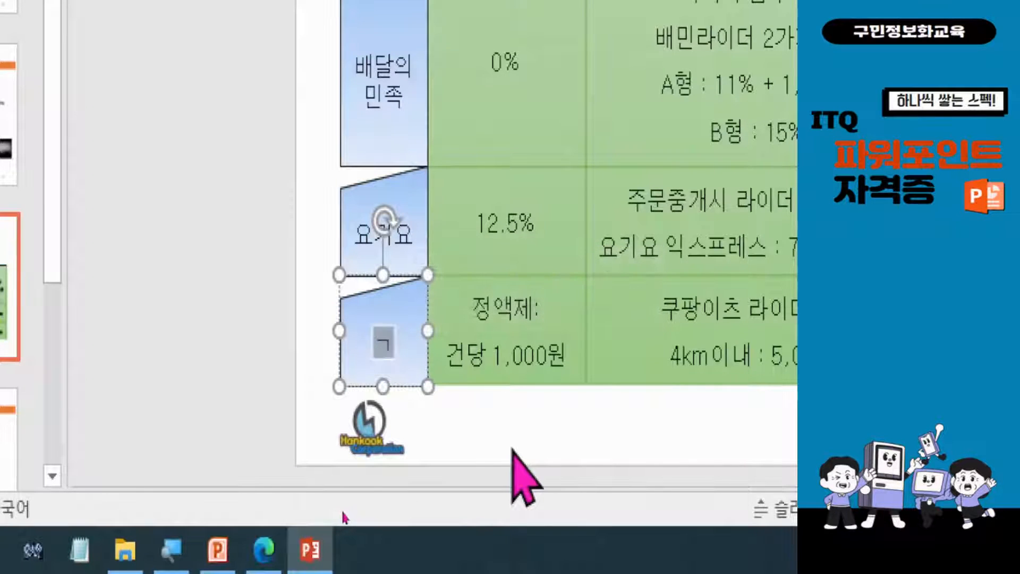
pyautogui.write('랑ㅇ')
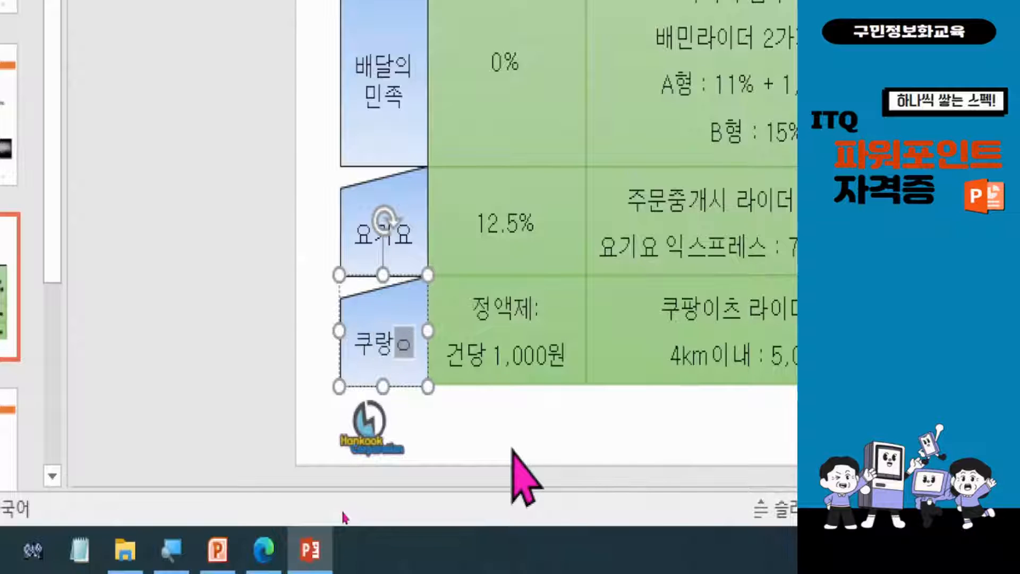
pyautogui.press('BackSpace')
pyautogui.press('BackSpace')
pyautogui.write('쿠')
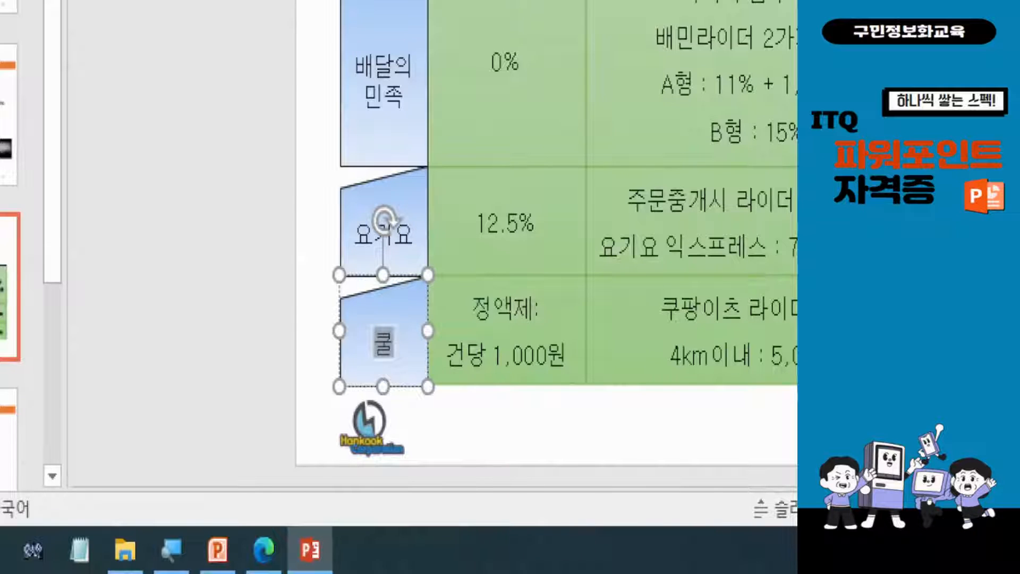
pyautogui.write('팡이츠')
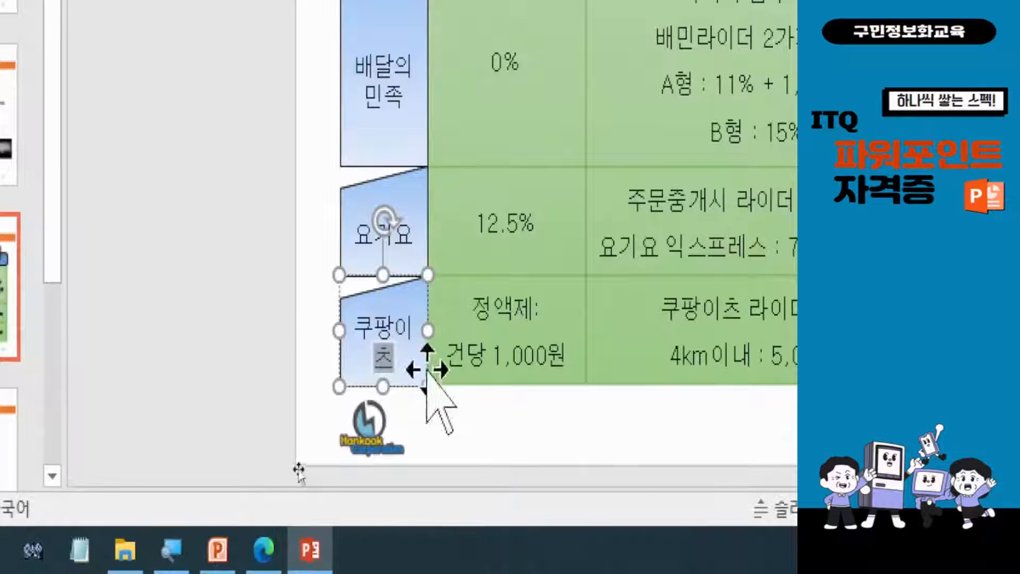
pyautogui.click(397, 333)
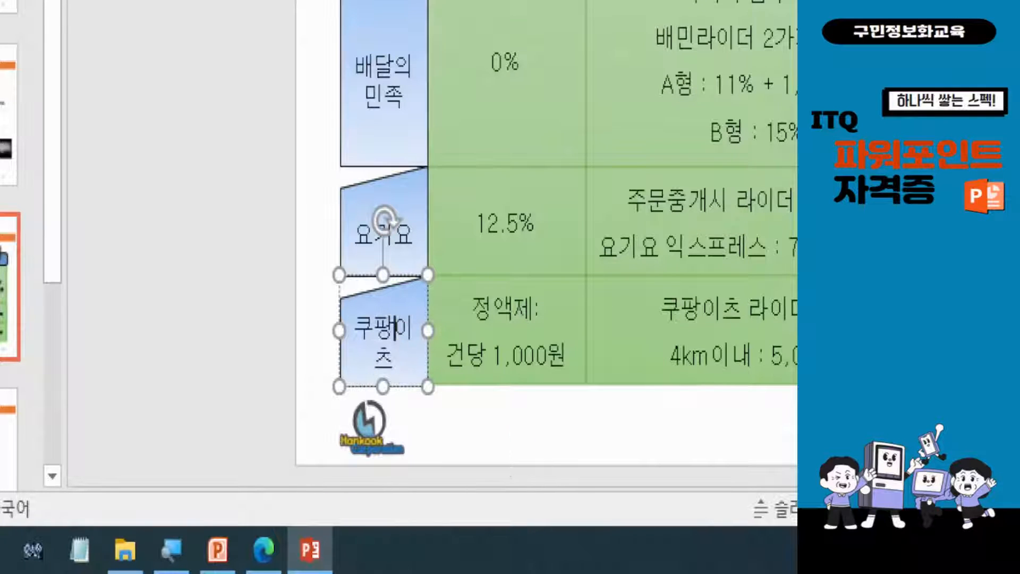
pyautogui.press('Return')
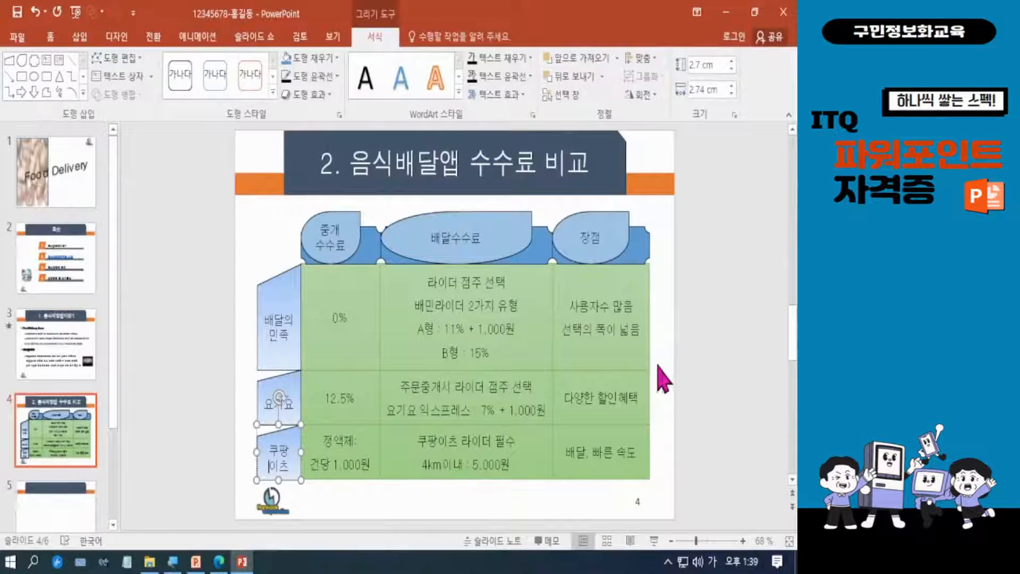
# - Bring the green table on slide 4 to the front of all shapes
pyautogui.click(641, 357)
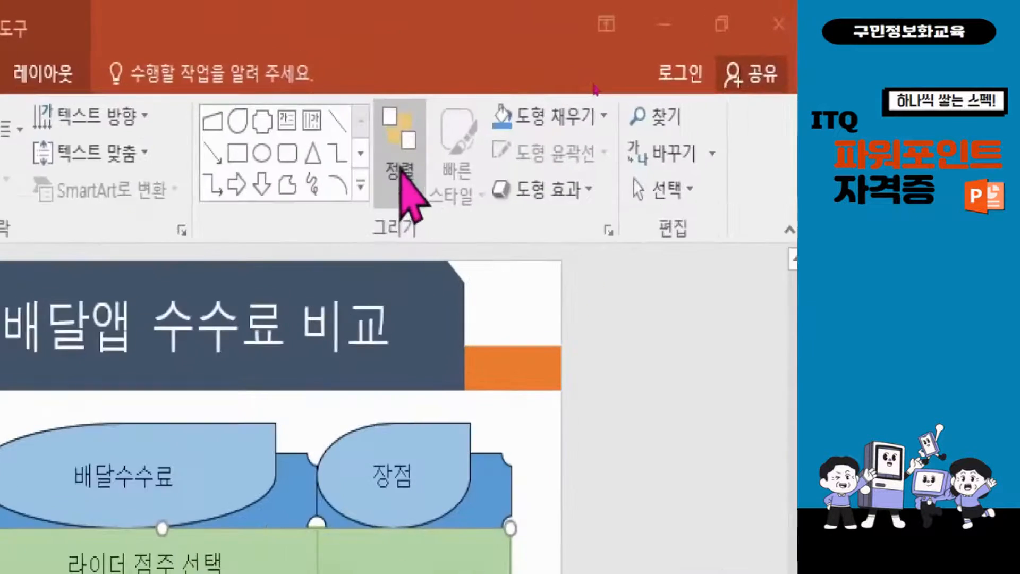
pyautogui.click(603, 77)
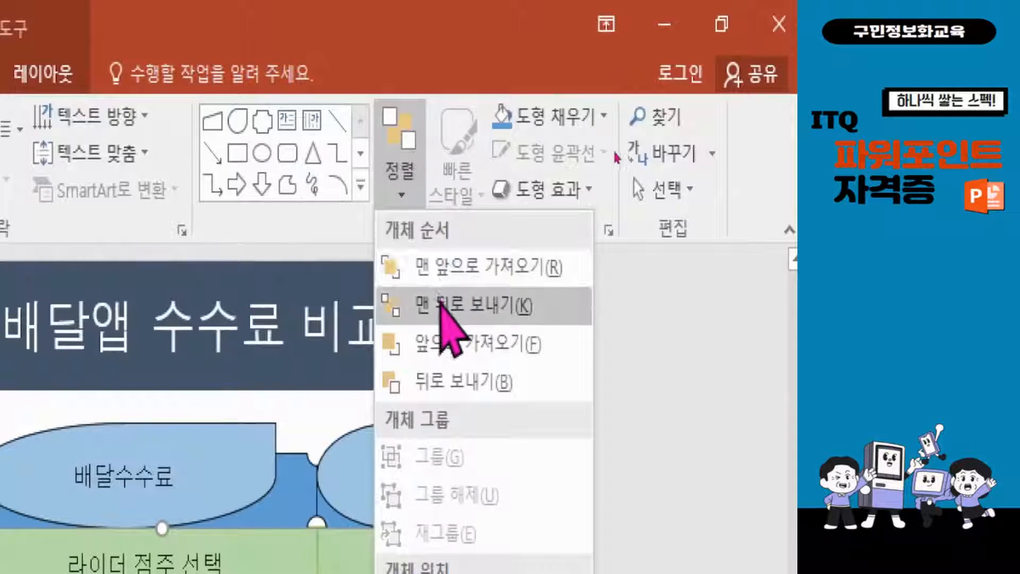
pyautogui.click(448, 269)
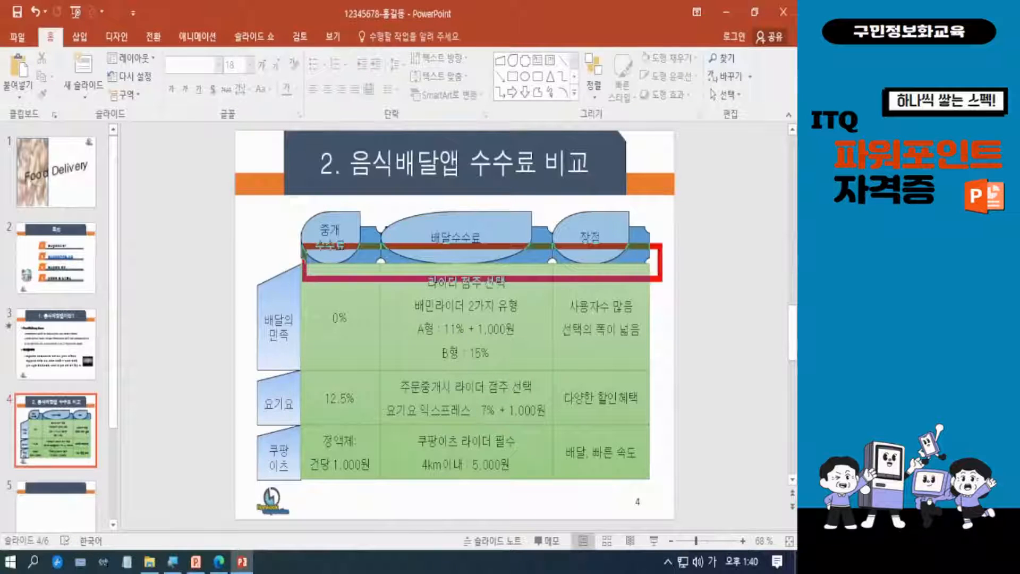
pyautogui.press('Escape')
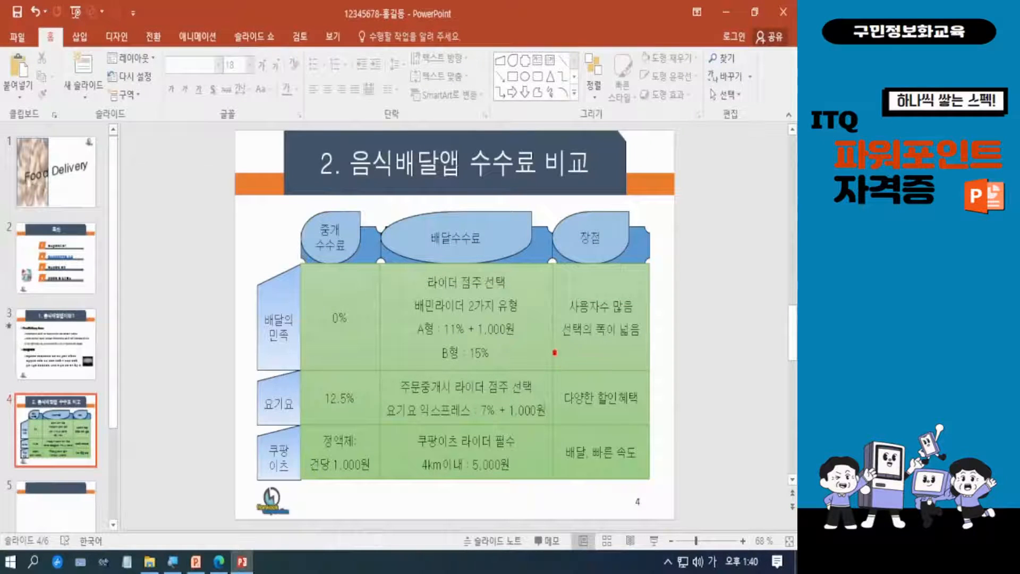
pyautogui.moveTo(290, 263); pyautogui.dragTo(317, 486)
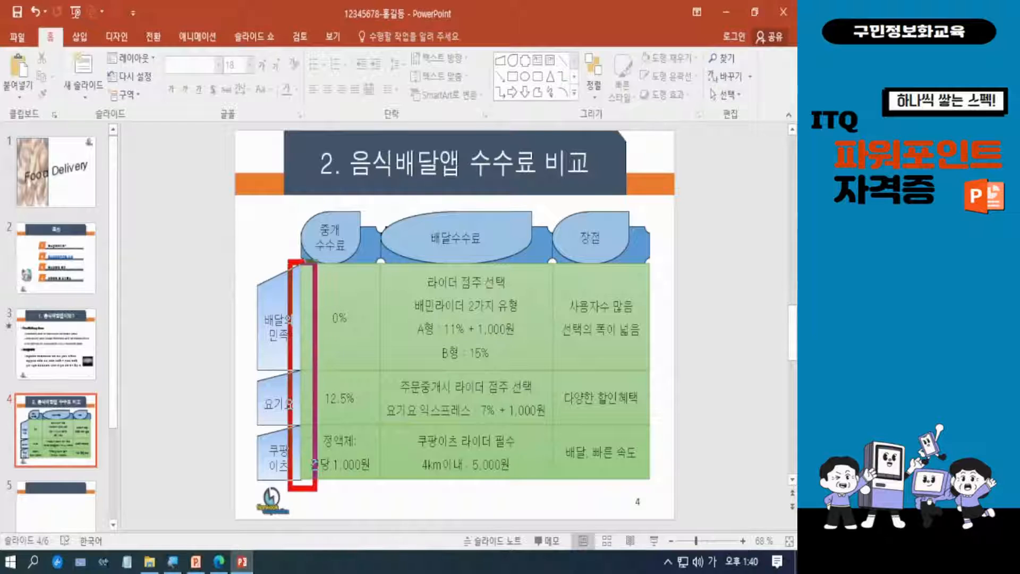
pyautogui.press('Escape')
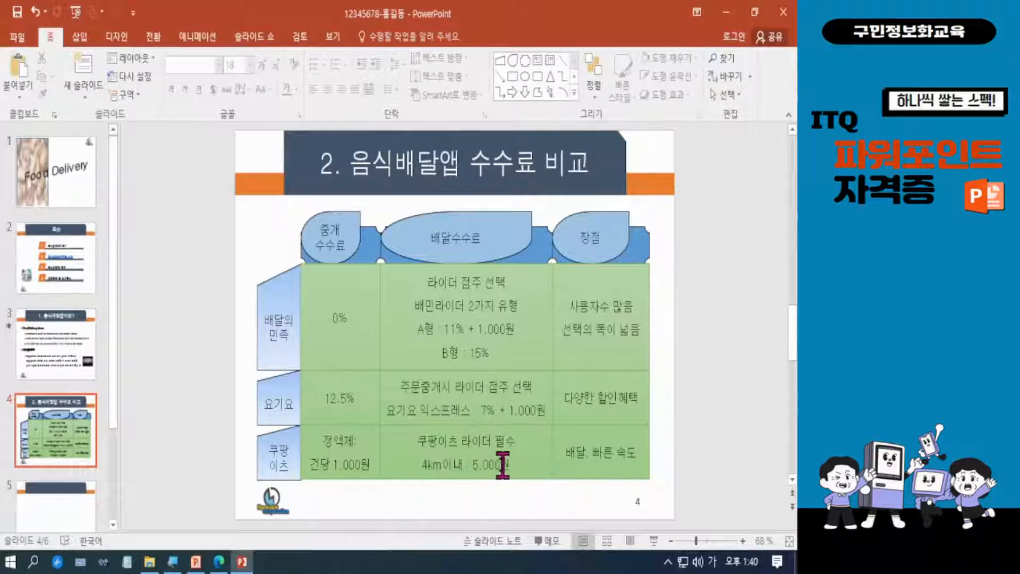
# - Extend the table's lower edge slightly to align with the bottom of the 쿠팡이츠 shape, and deselect the table
pyautogui.click(475, 478)
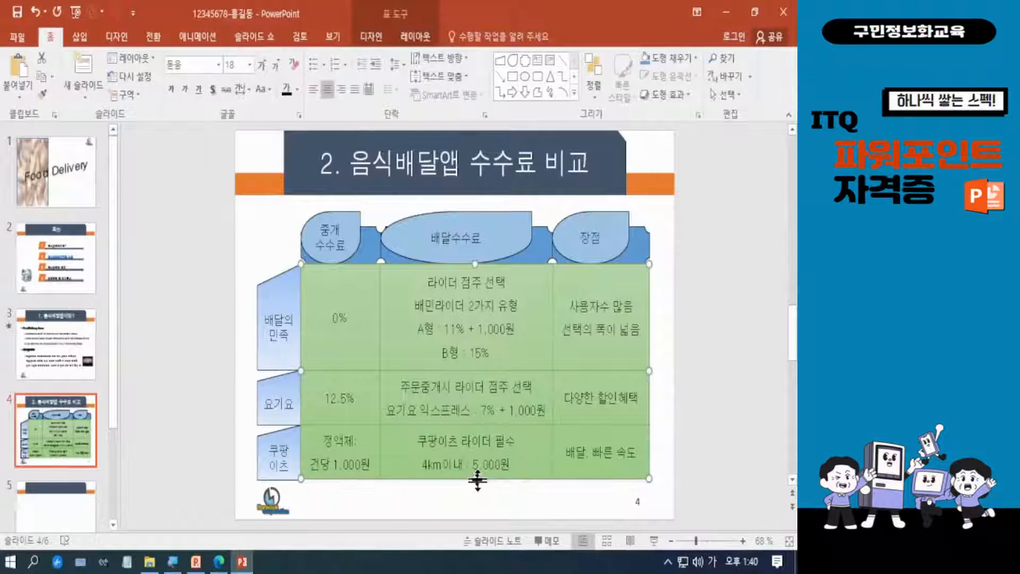
pyautogui.moveTo(477, 479); pyautogui.dragTo(478, 481)
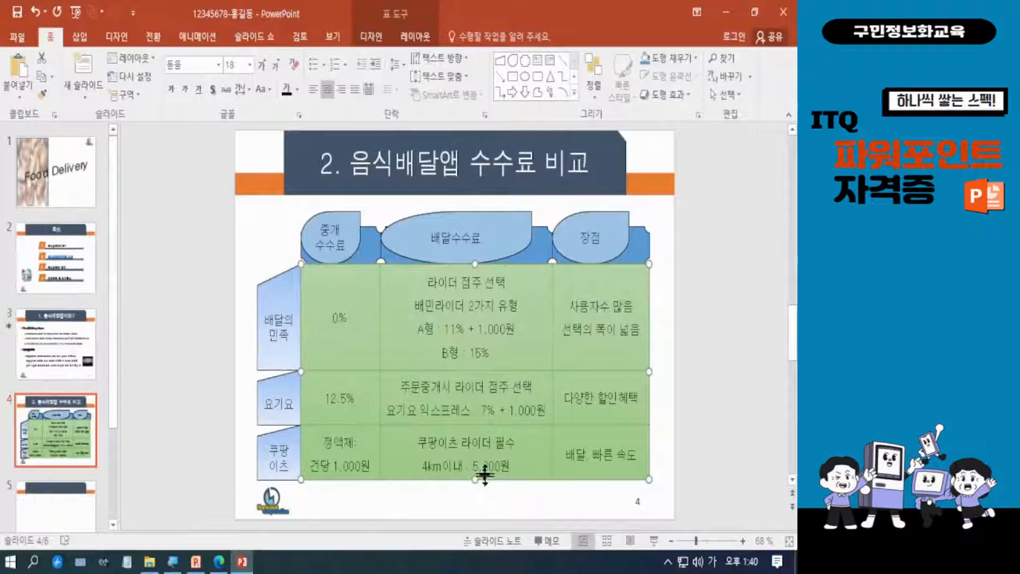
pyautogui.click(701, 429)
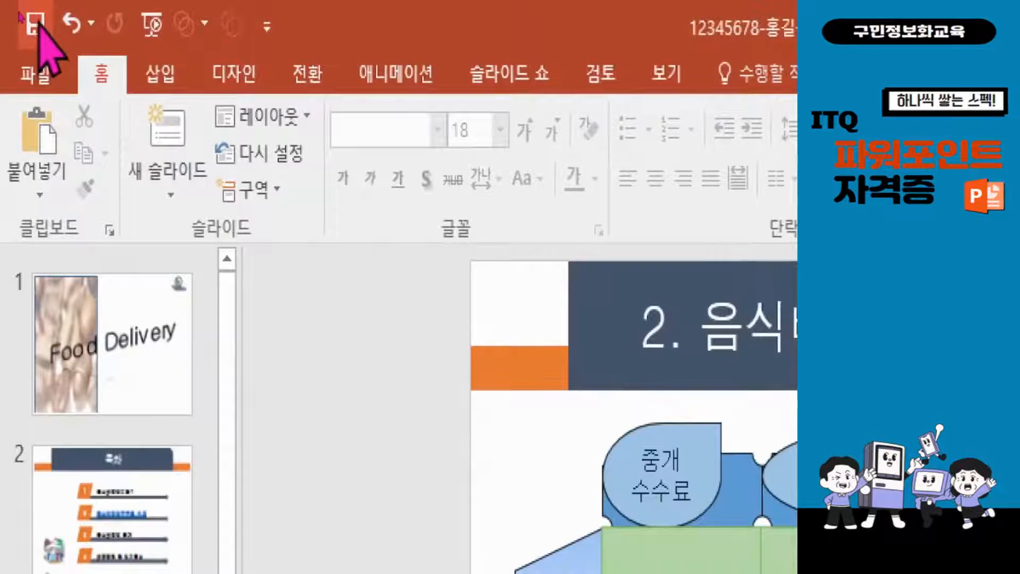
# - Save the Food Delivery presentation and close it
pyautogui.click(39, 24)
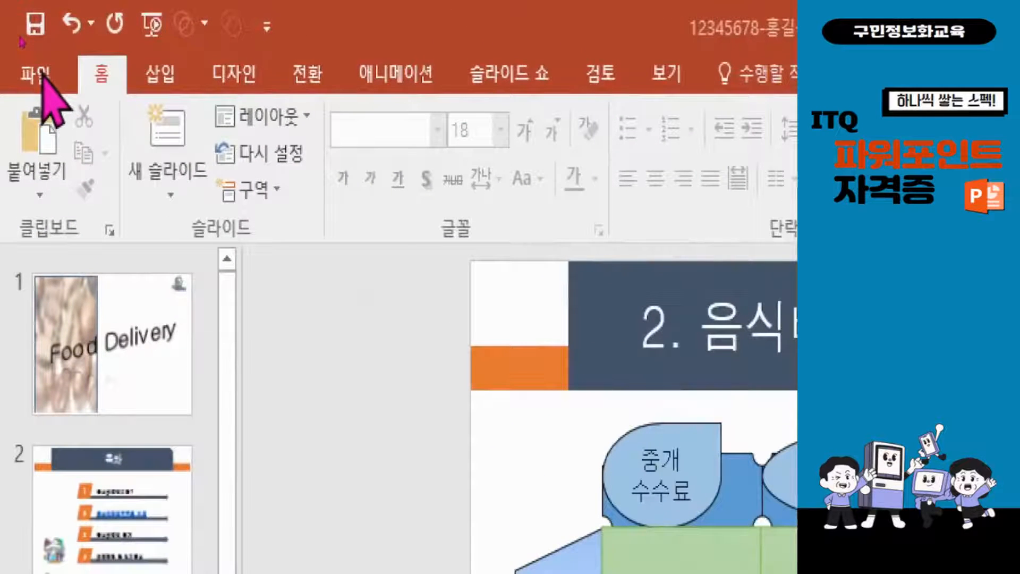
pyautogui.click(30, 65)
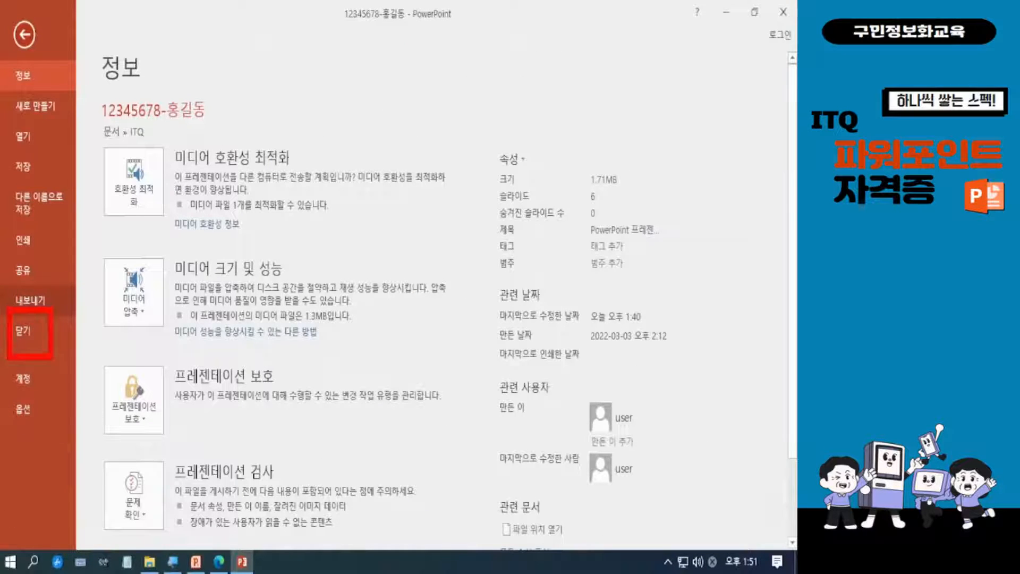
pyautogui.click(23, 332)
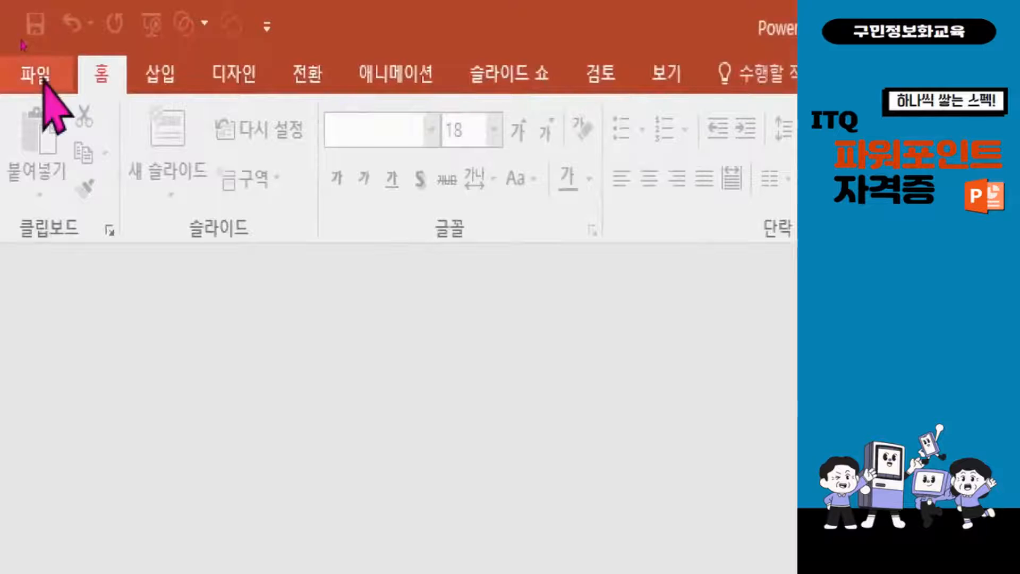
# - Open the Electric vehicle presentation, the first presentation file listed in the ITQ folder, and show its slide 2
pyautogui.click(43, 79)
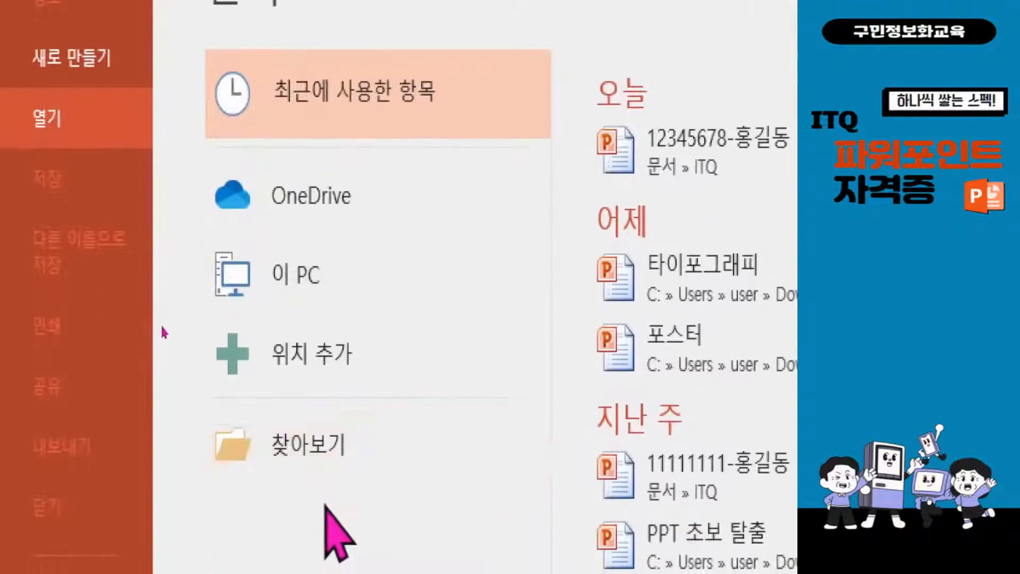
pyautogui.click(310, 452)
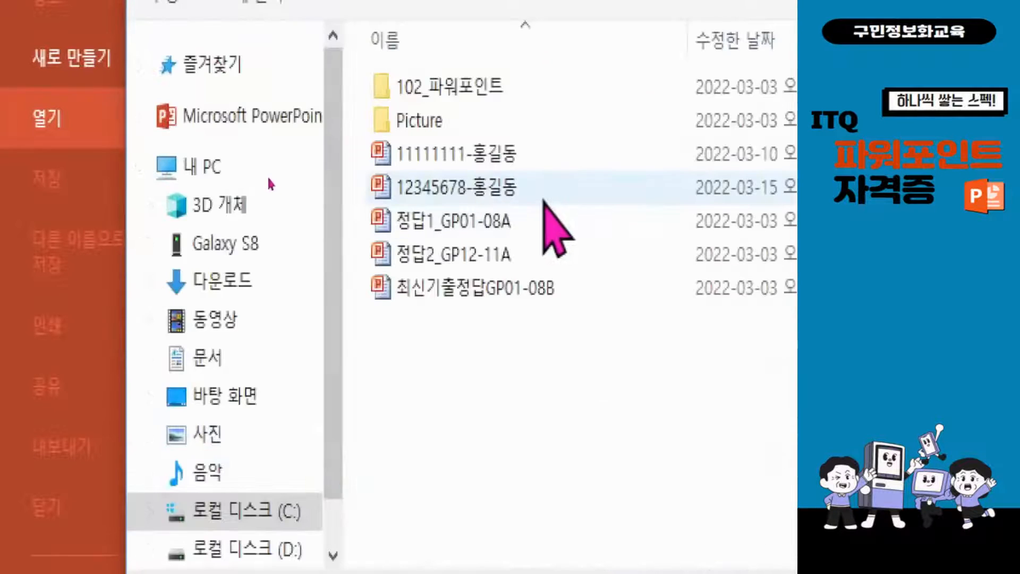
pyautogui.click(482, 157)
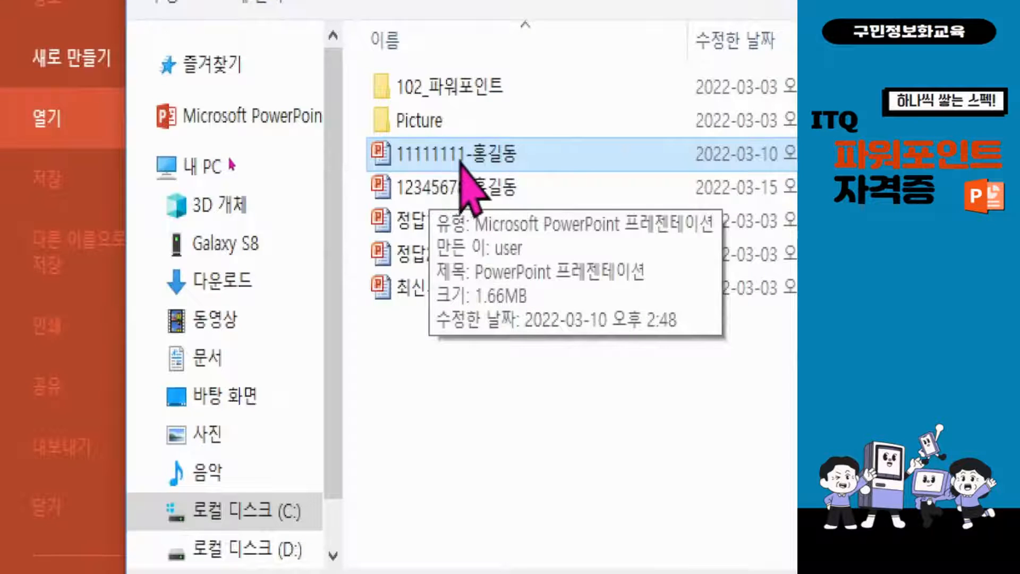
pyautogui.doubleClick(419, 154)
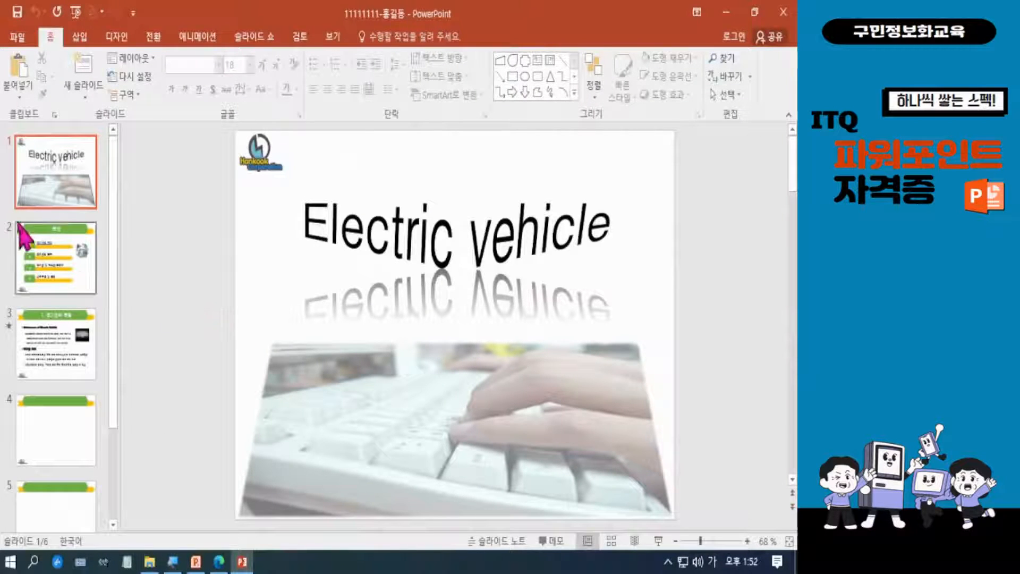
pyautogui.click(57, 273)
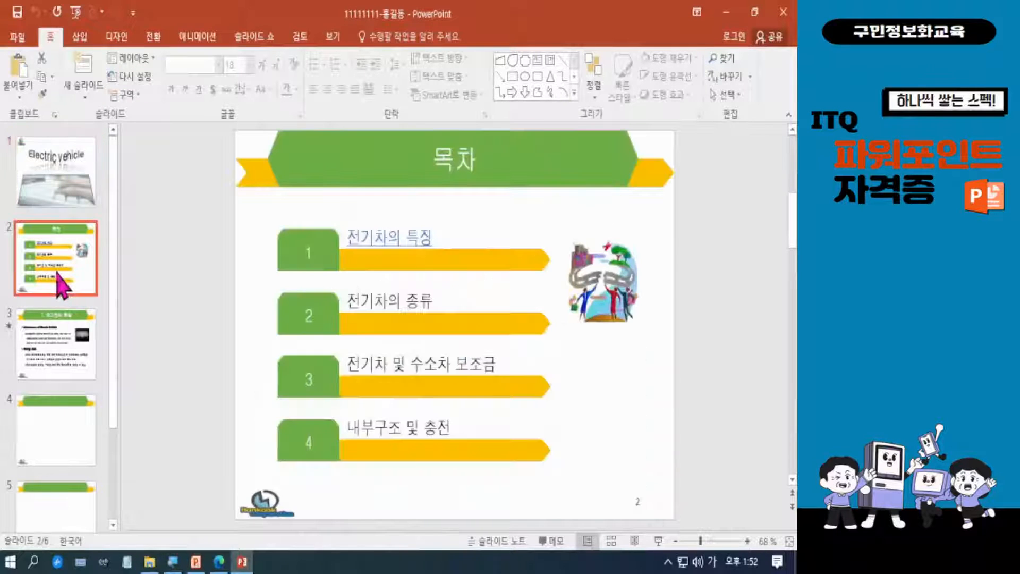
# - Go through slides 3 and 4 of the presentation and examine the exam PDF's sample of the 전기차의 종류 table slide
pyautogui.click(69, 332)
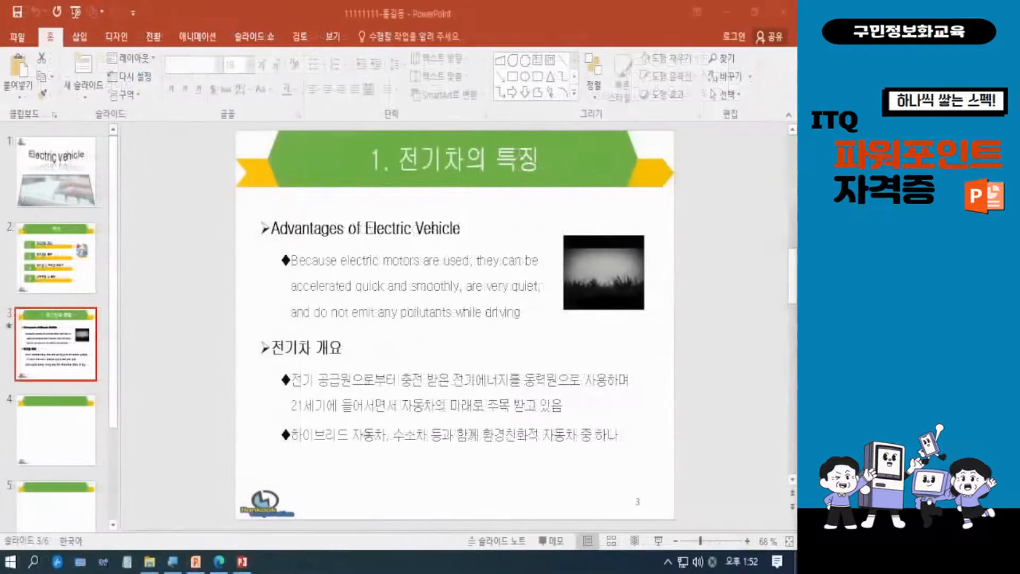
pyautogui.click(74, 454)
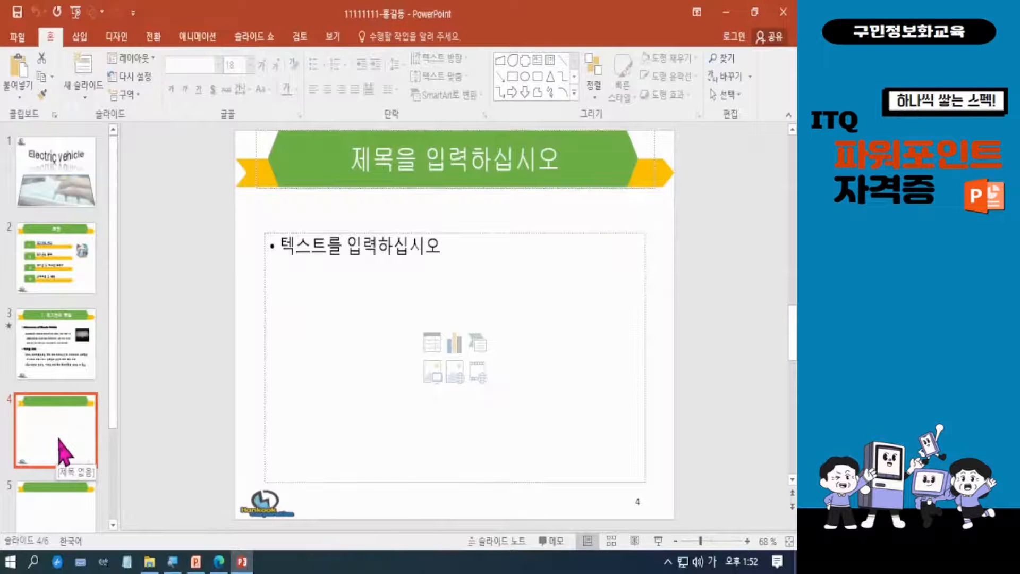
pyautogui.hotkey('alt', 'Tab')
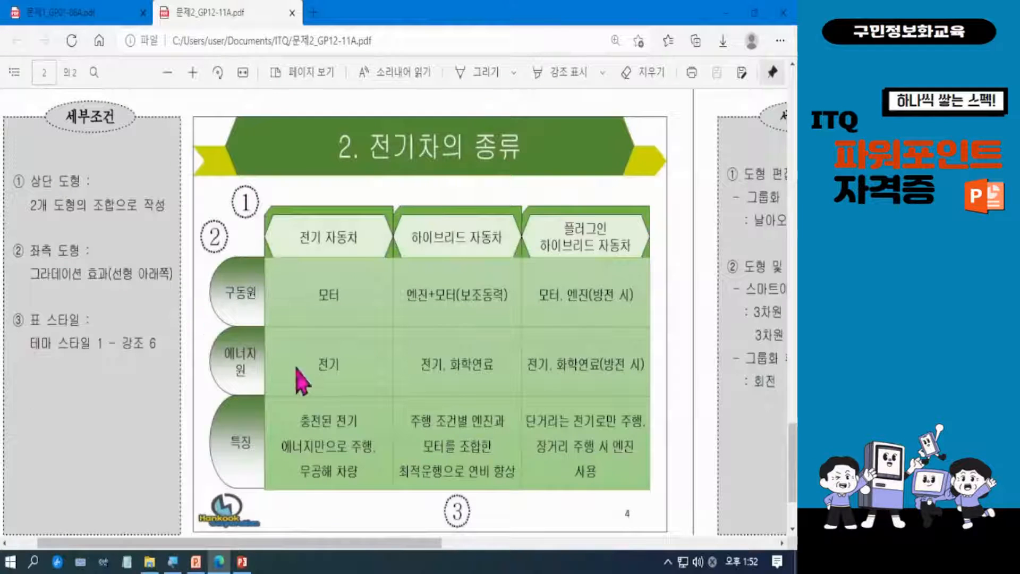
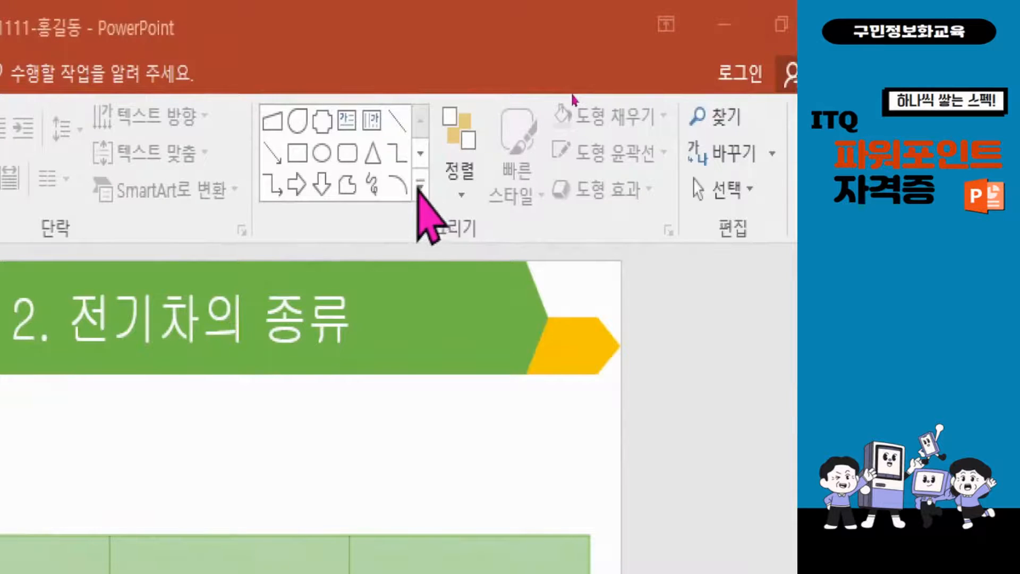
# - Draw a snip single corner rectangle about 7.5 cm wide and 2.4 cm high directly above the table's first column
pyautogui.click(421, 186)
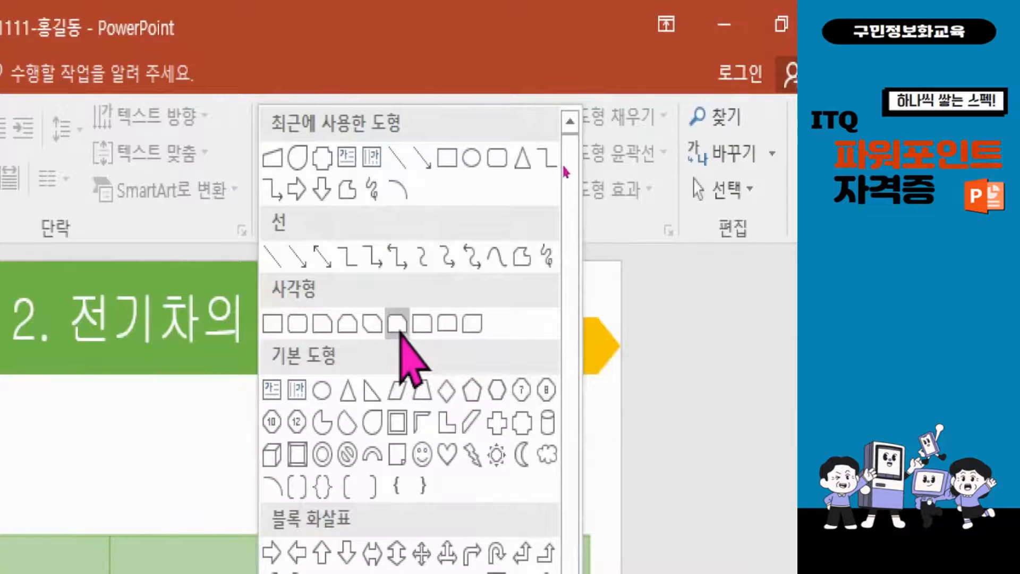
pyautogui.click(322, 324)
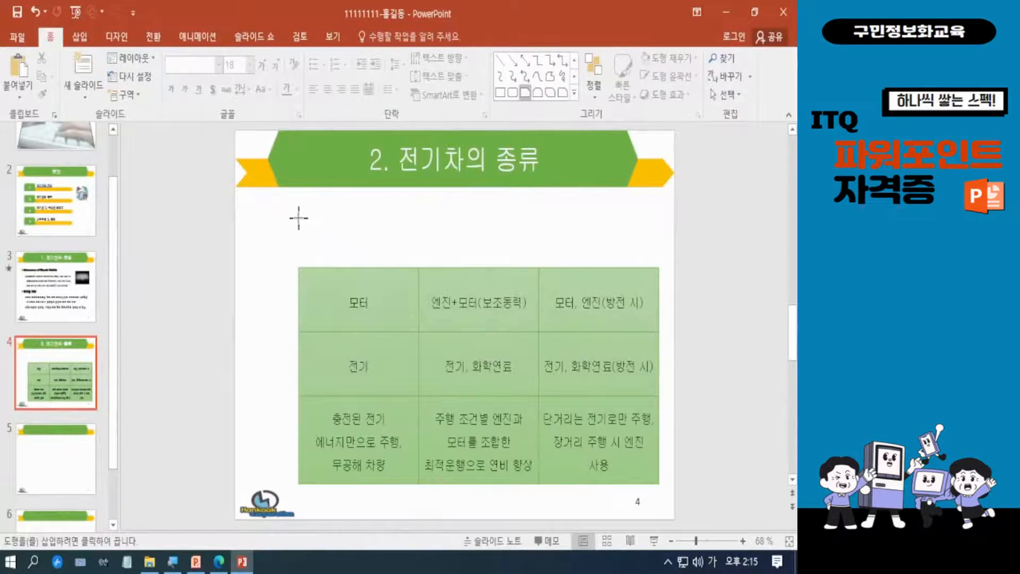
pyautogui.moveTo(297, 218)
pyautogui.mouseDown()
pyautogui.moveTo(321, 266)
pyautogui.moveTo(419, 273)
pyautogui.mouseUp()
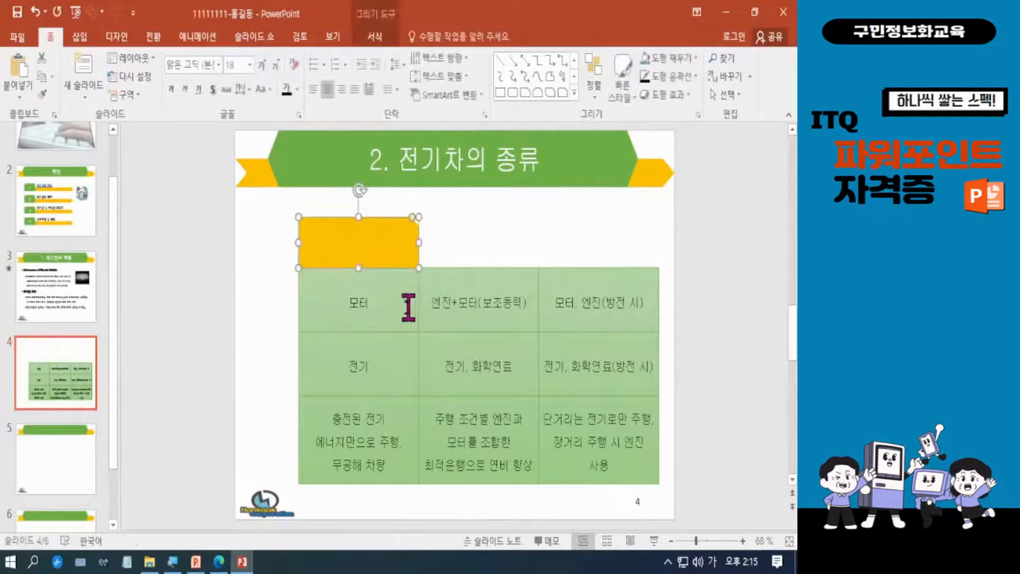
pyautogui.moveTo(300, 242); pyautogui.dragTo(298, 244)
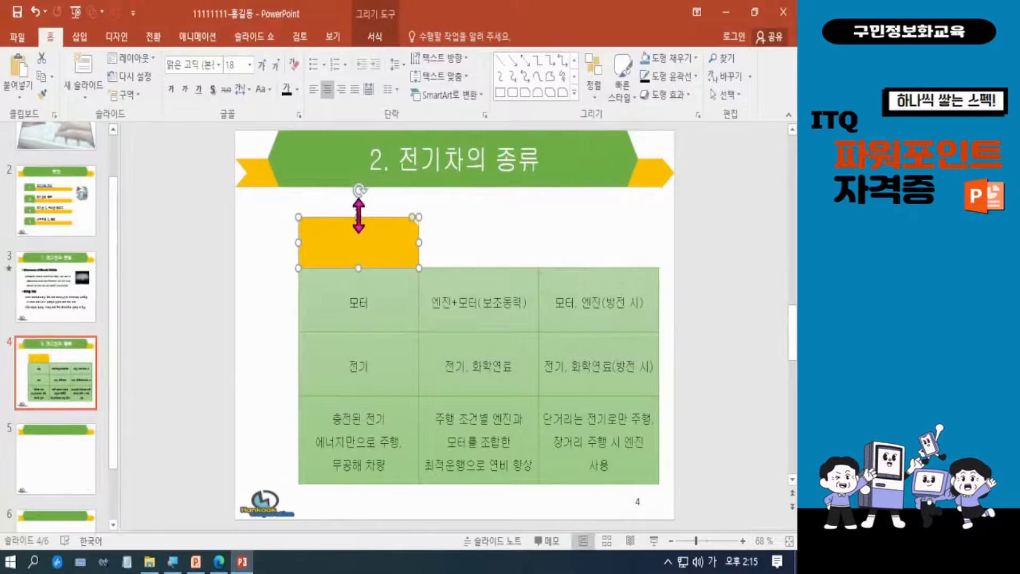
pyautogui.moveTo(358, 217); pyautogui.dragTo(357, 224)
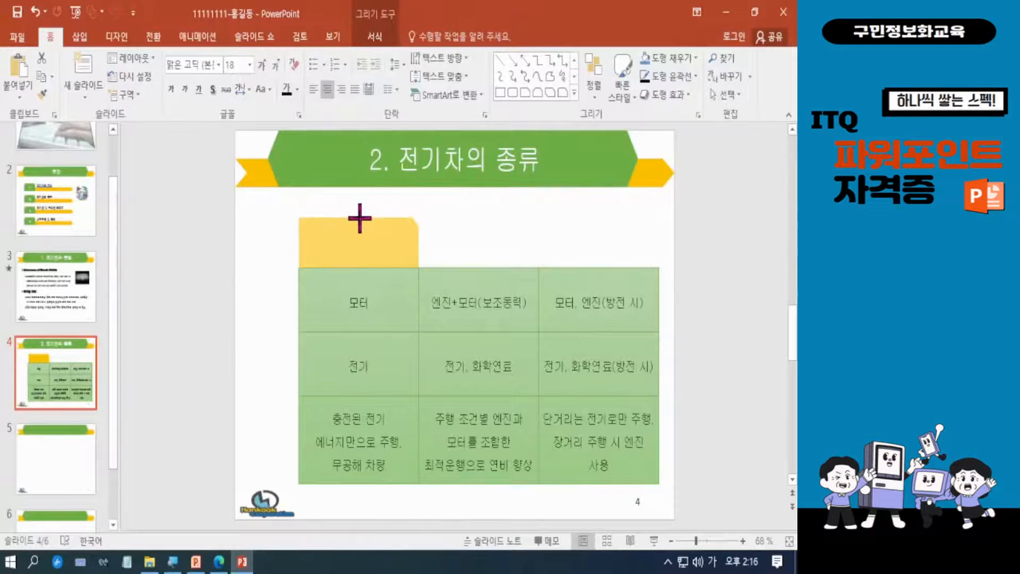
pyautogui.moveTo(360, 218); pyautogui.dragTo(359, 218)
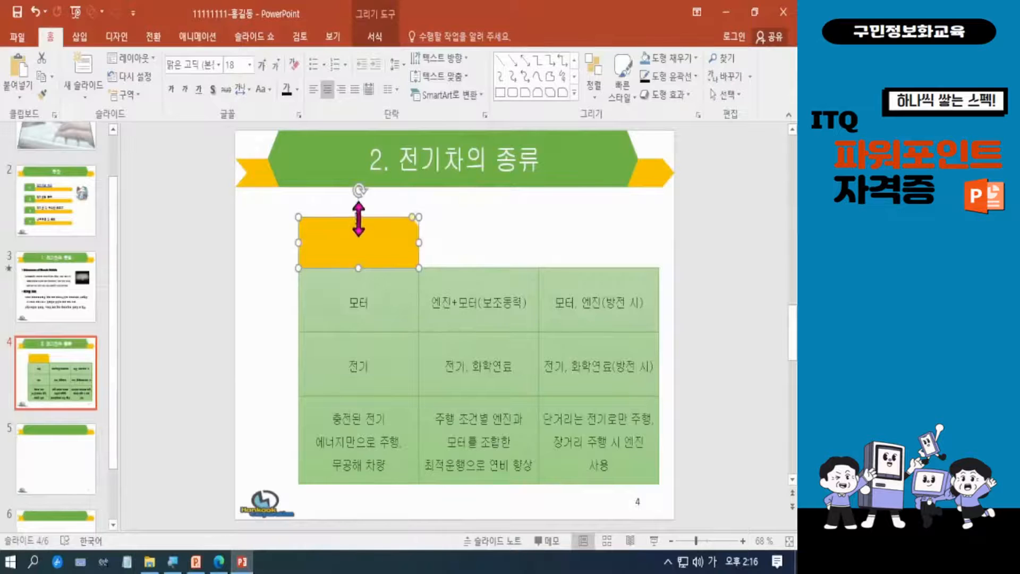
pyautogui.moveTo(359, 218); pyautogui.dragTo(359, 218)
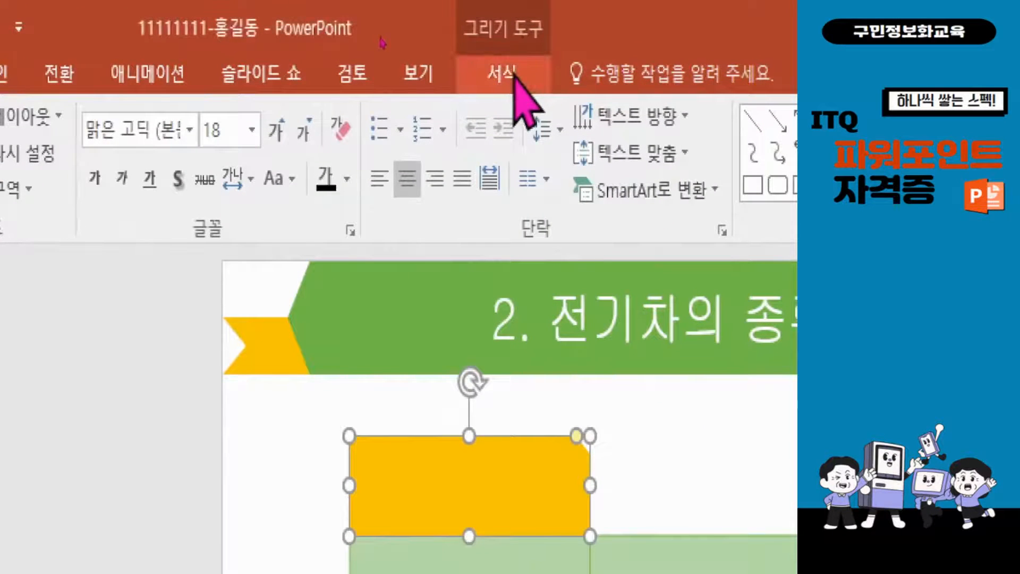
# - Give the snipped rectangle a black outline and a green Accent 6 fill, and deselect it
pyautogui.click(514, 74)
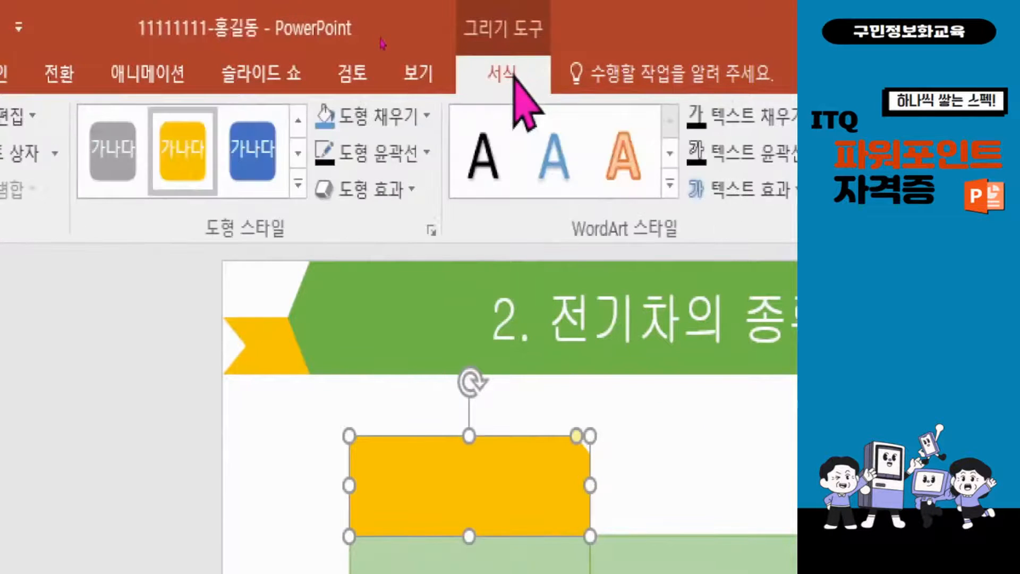
pyautogui.click(391, 155)
pyautogui.click(345, 226)
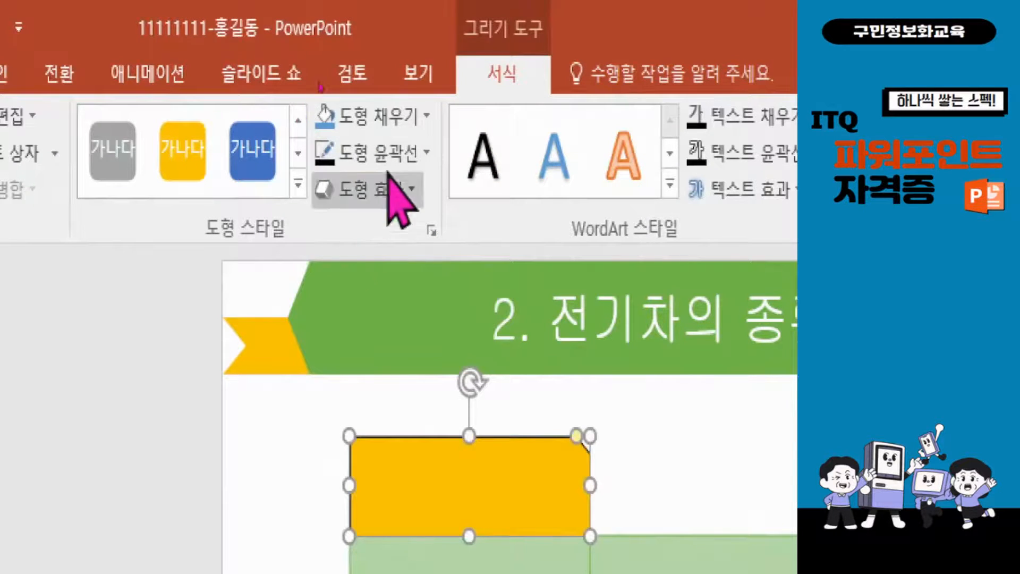
pyautogui.click(396, 116)
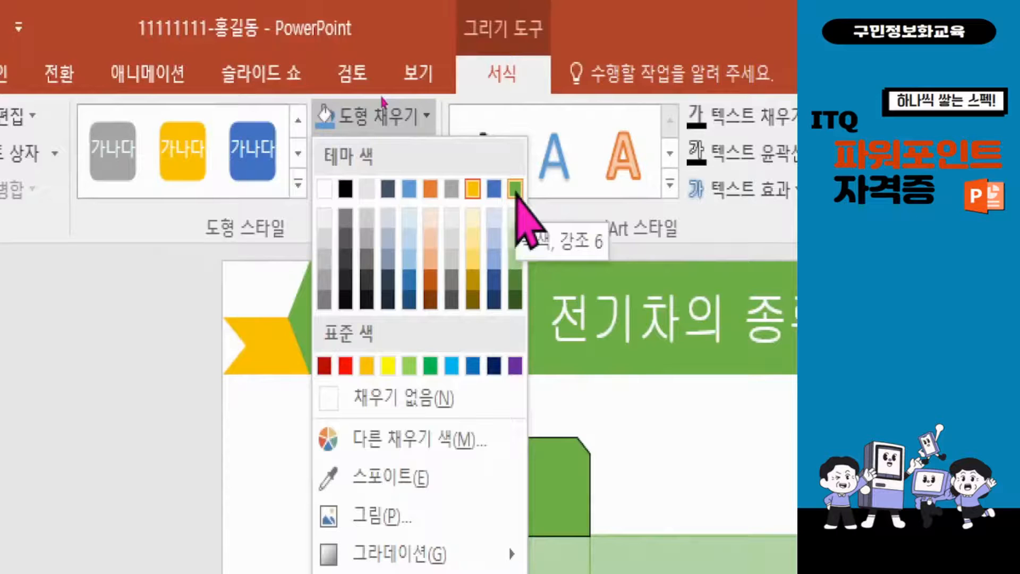
pyautogui.click(515, 189)
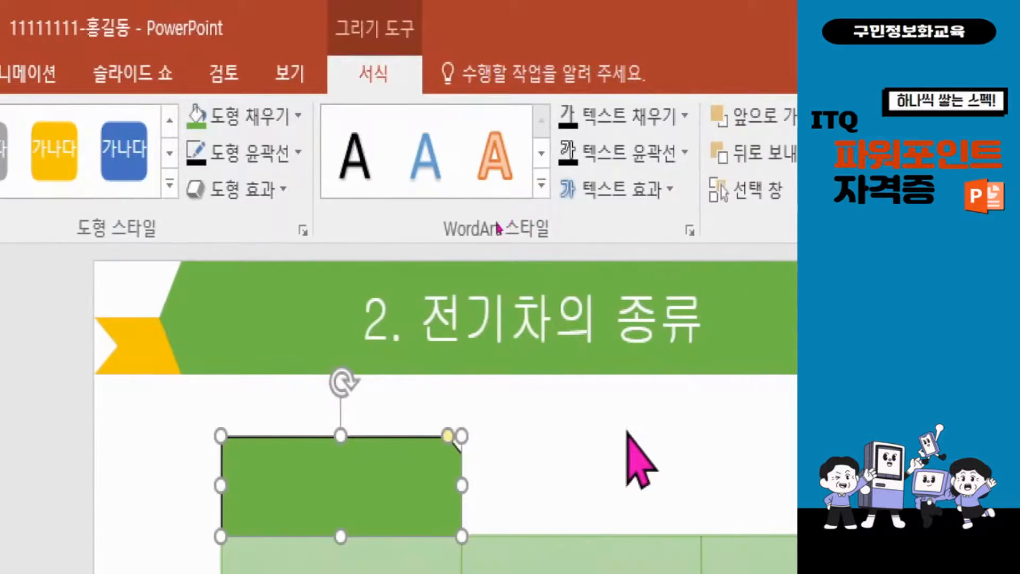
pyautogui.click(745, 449)
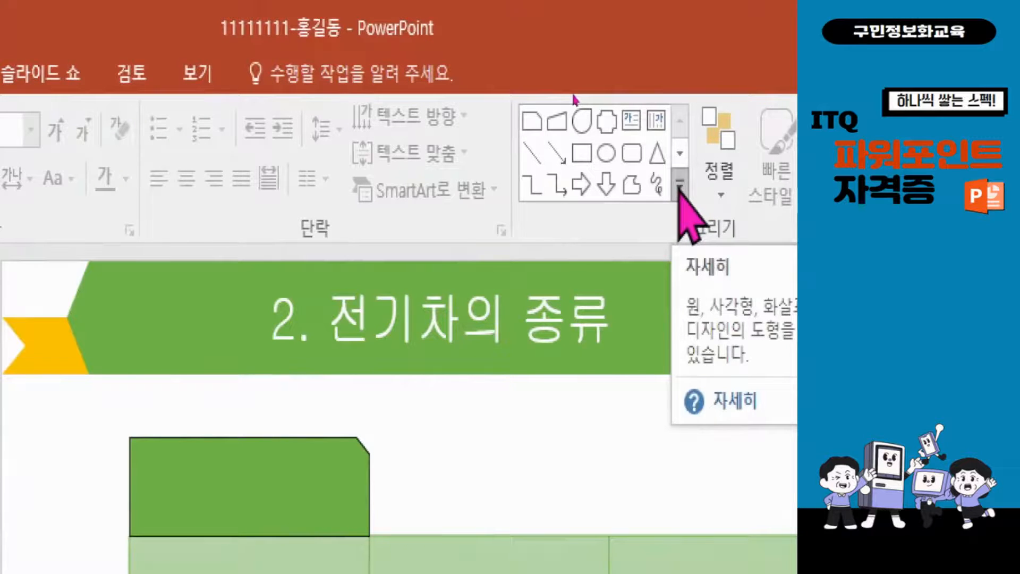
# - Compare the snipped rectangle with the exam PDF's header shapes, flip it horizontally on slide 4, and deselect it
pyautogui.click(233, 490)
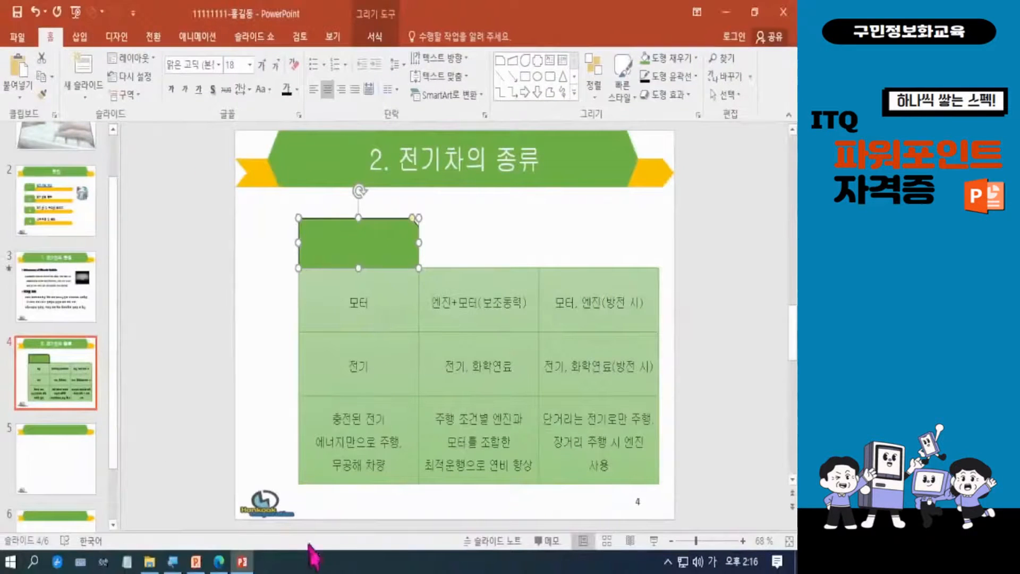
pyautogui.click(219, 561)
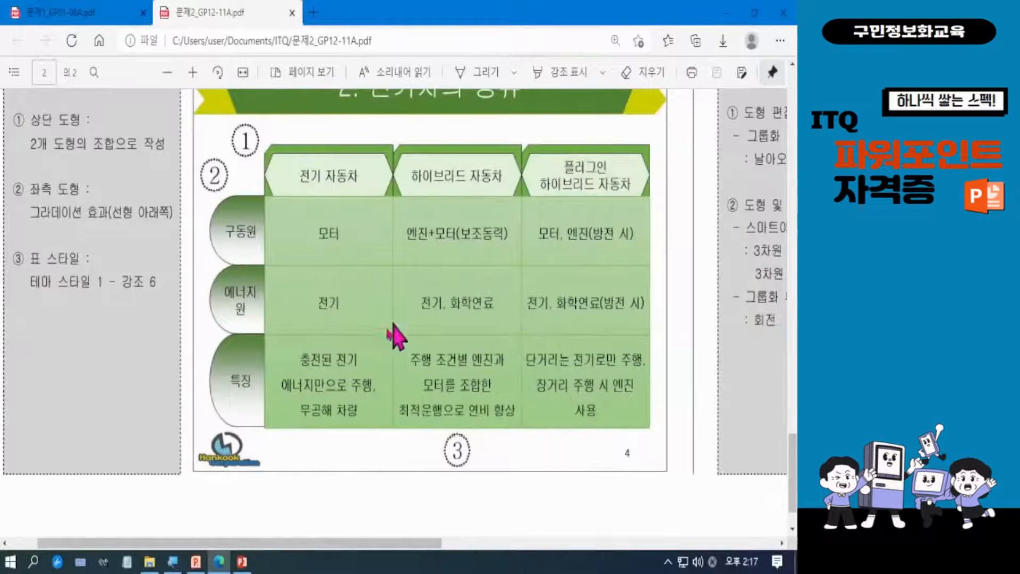
pyautogui.click(242, 562)
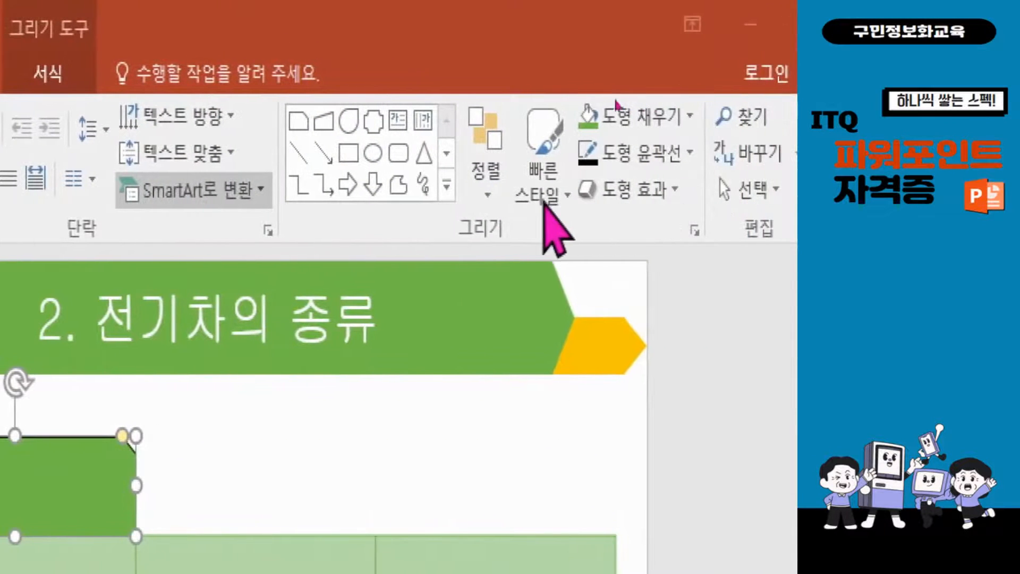
pyautogui.click(488, 178)
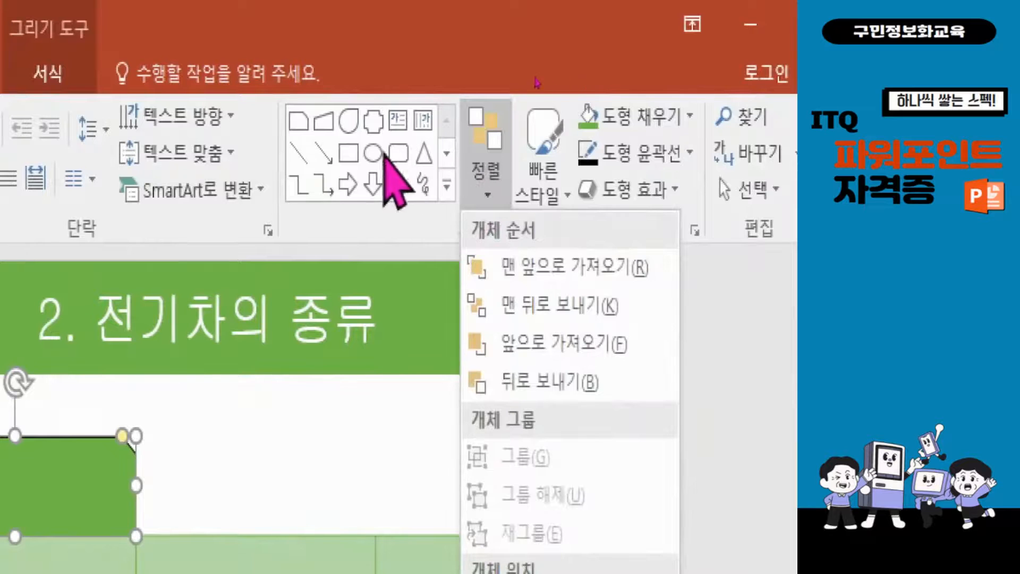
pyautogui.click(49, 73)
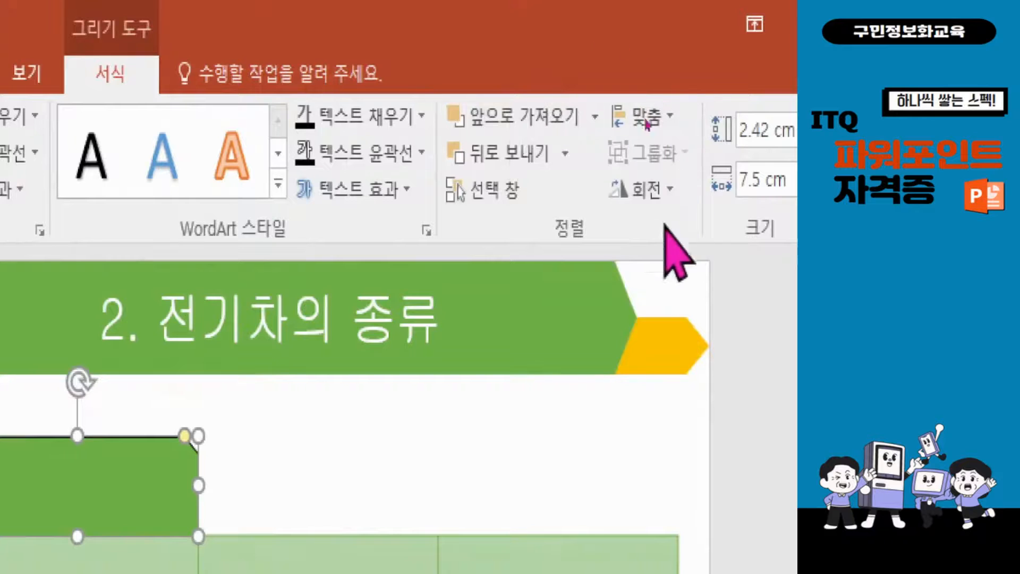
pyautogui.click(657, 204)
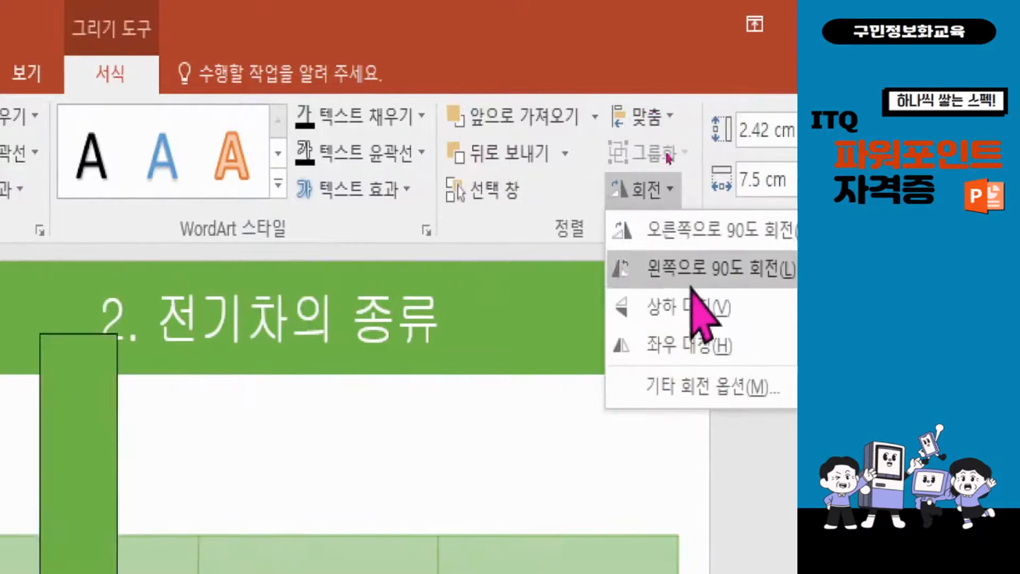
pyautogui.click(690, 347)
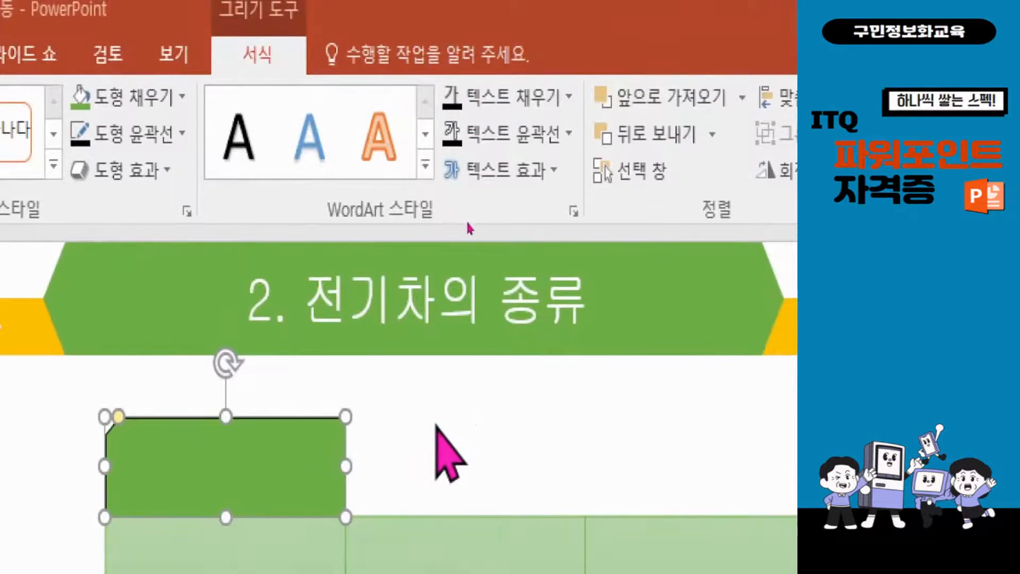
pyautogui.click(467, 420)
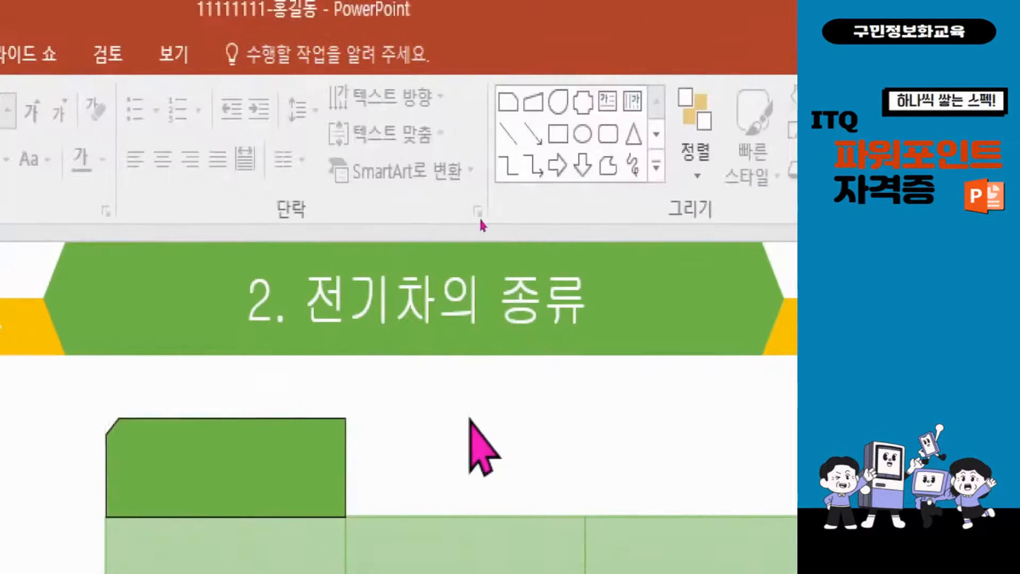
pyautogui.click(657, 169)
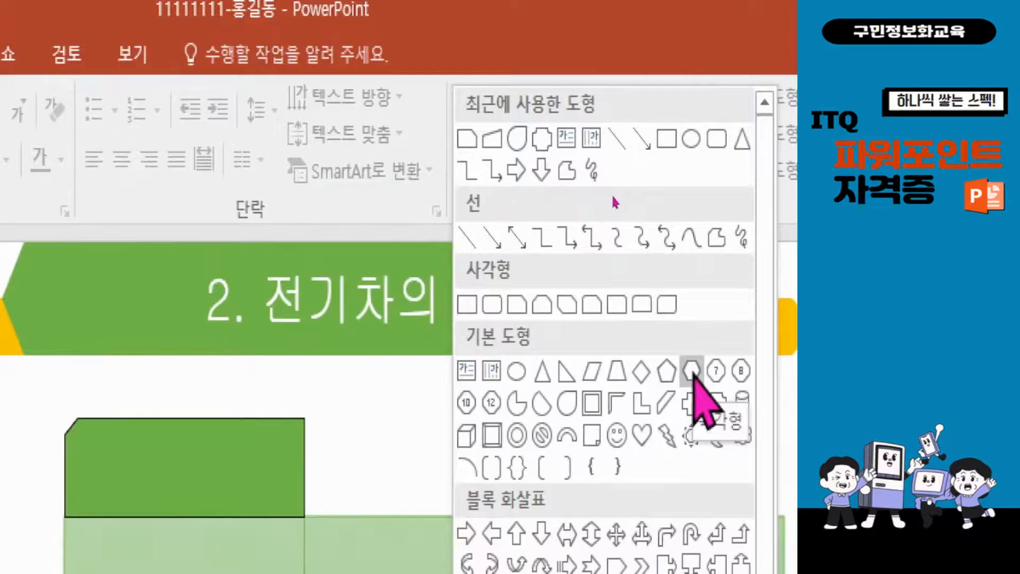
pyautogui.click(692, 371)
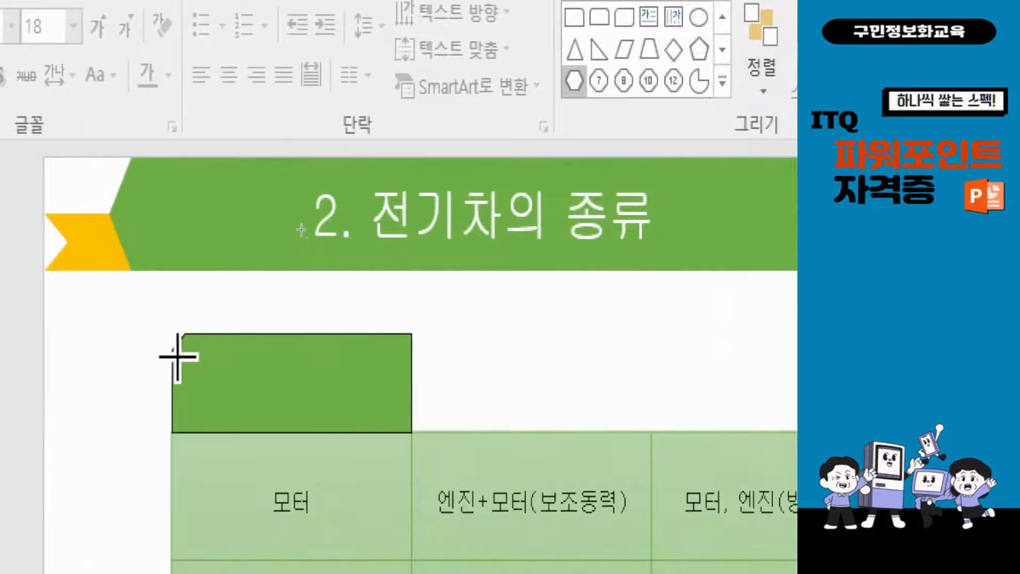
pyautogui.moveTo(194, 350); pyautogui.dragTo(399, 432)
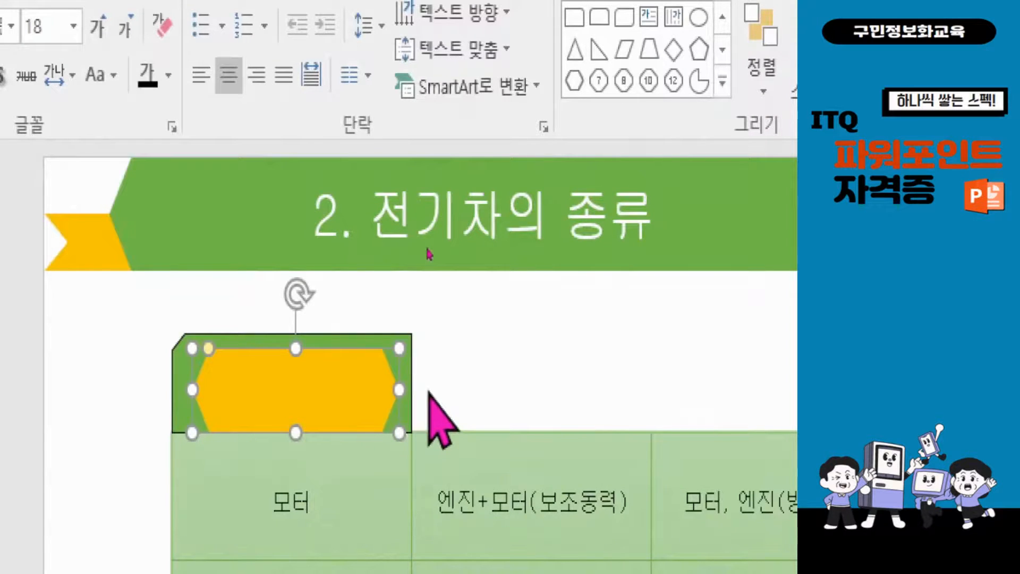
pyautogui.press('Delete')
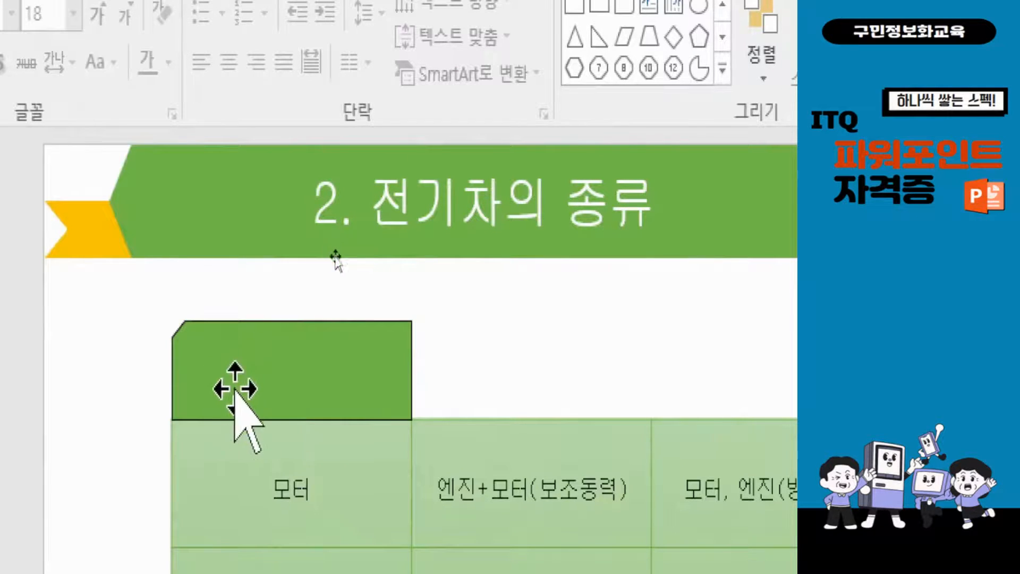
# - Set the green snipped rectangle's formatting as the default for new shapes
pyautogui.click(319, 381)
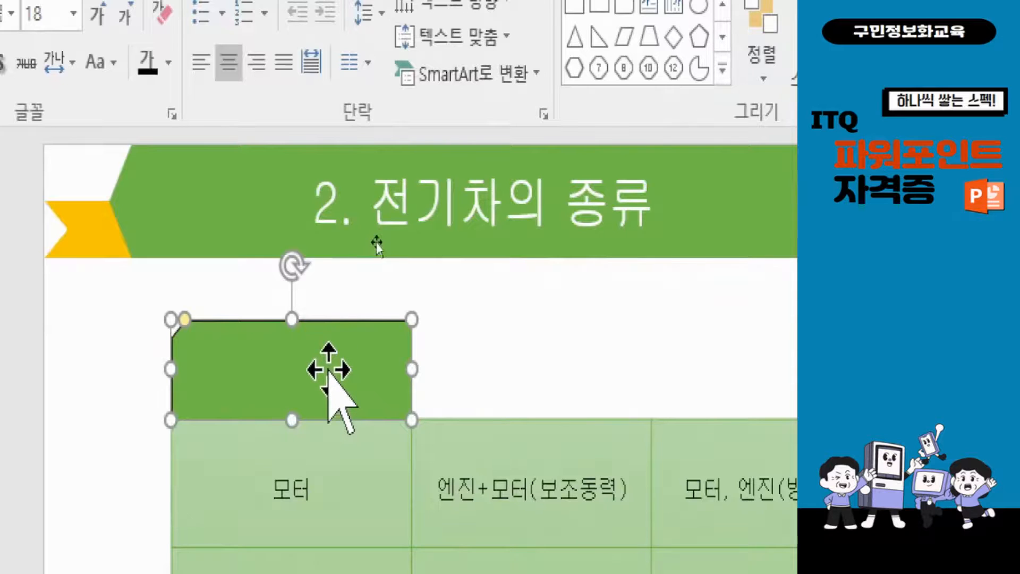
pyautogui.rightClick(321, 358)
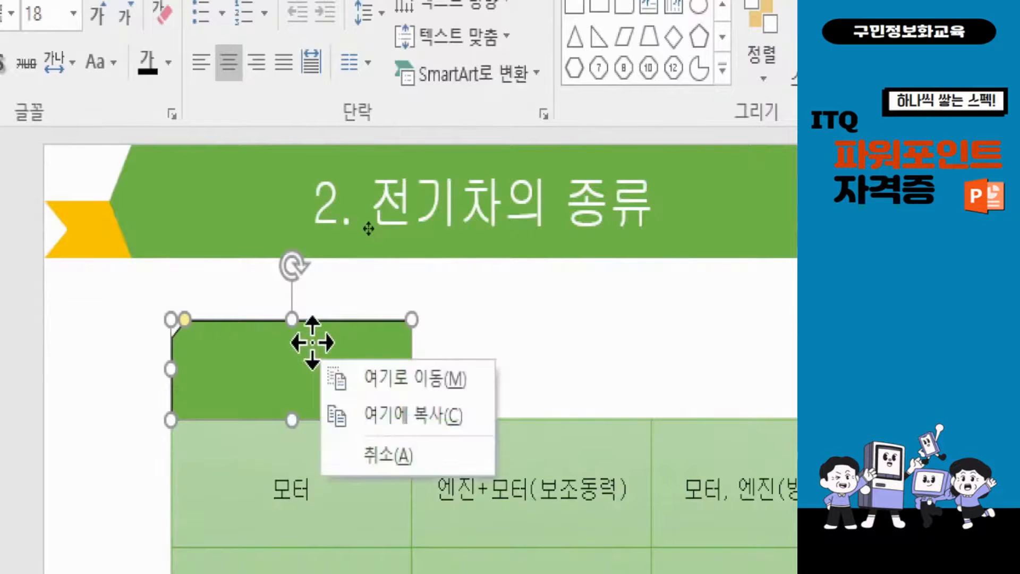
pyautogui.rightClick(312, 342)
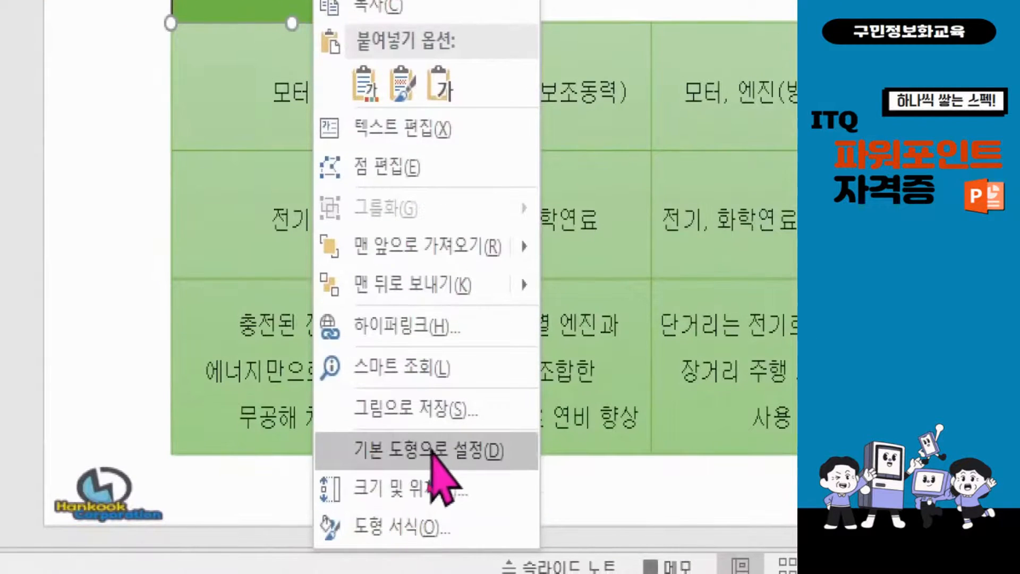
pyautogui.click(459, 452)
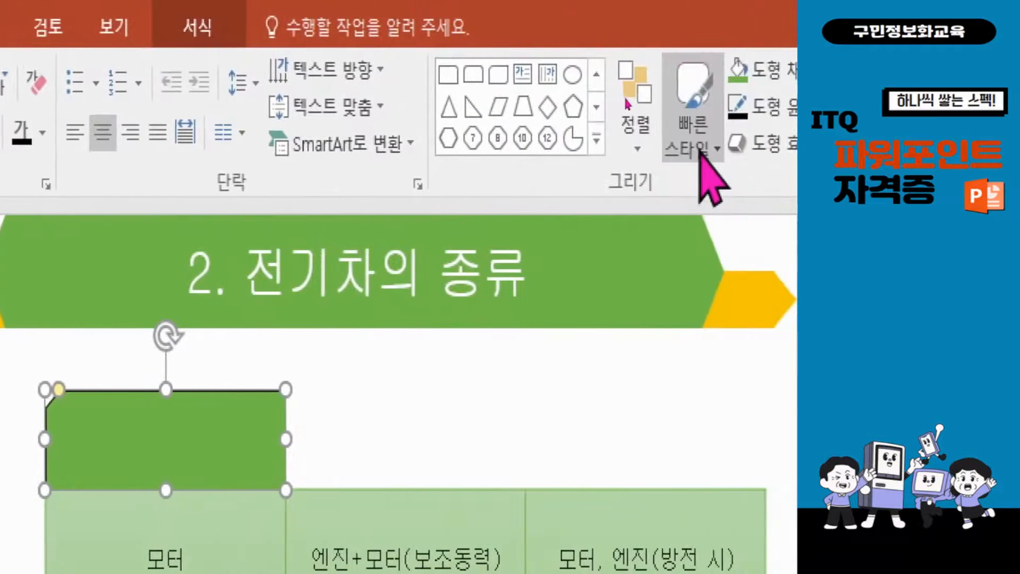
# - Draw a hexagon over the green snipped rectangle, nearly its full width and ending at the table's upper edge
pyautogui.click(597, 140)
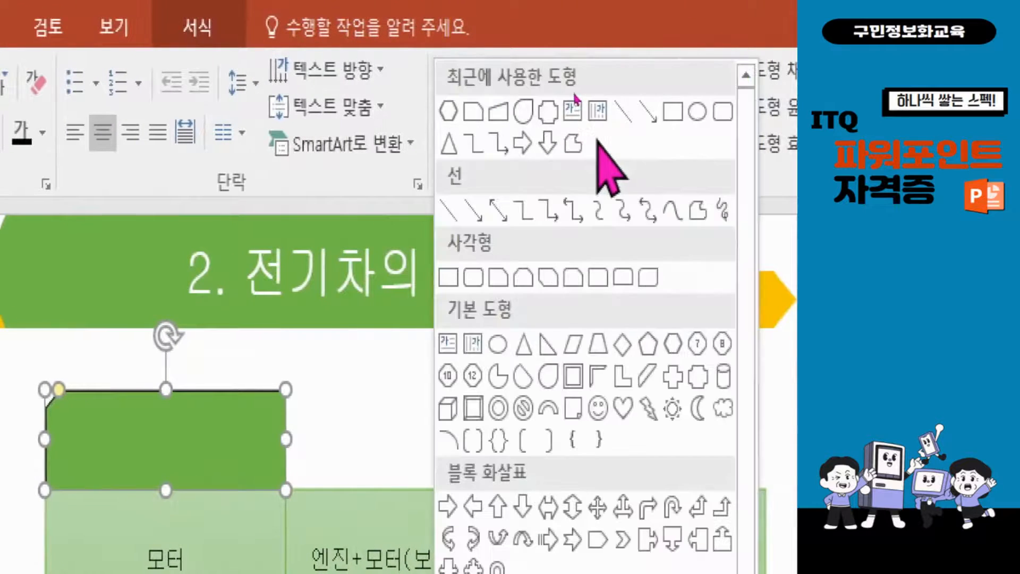
pyautogui.click(673, 345)
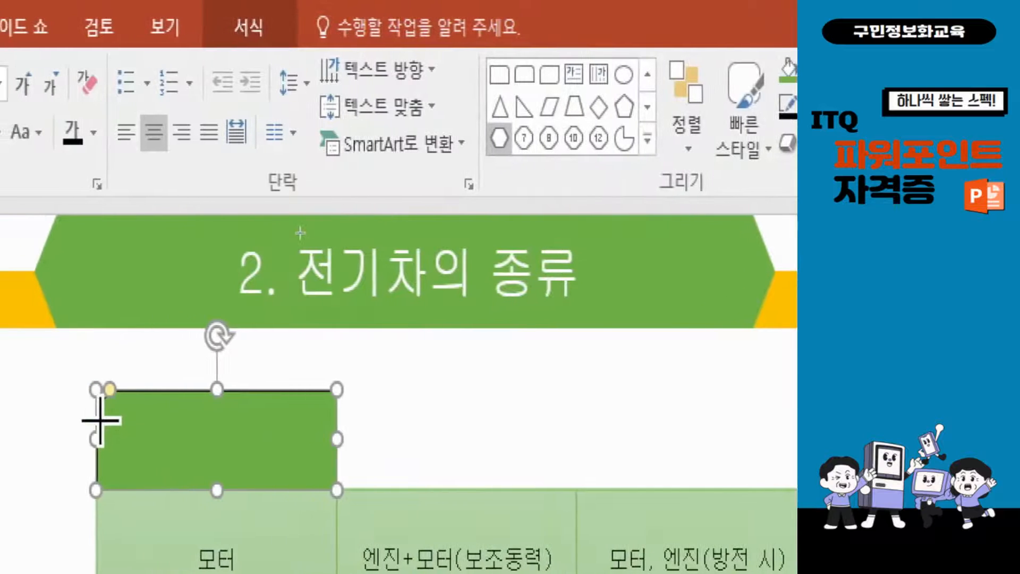
pyautogui.moveTo(100, 408); pyautogui.dragTo(332, 497)
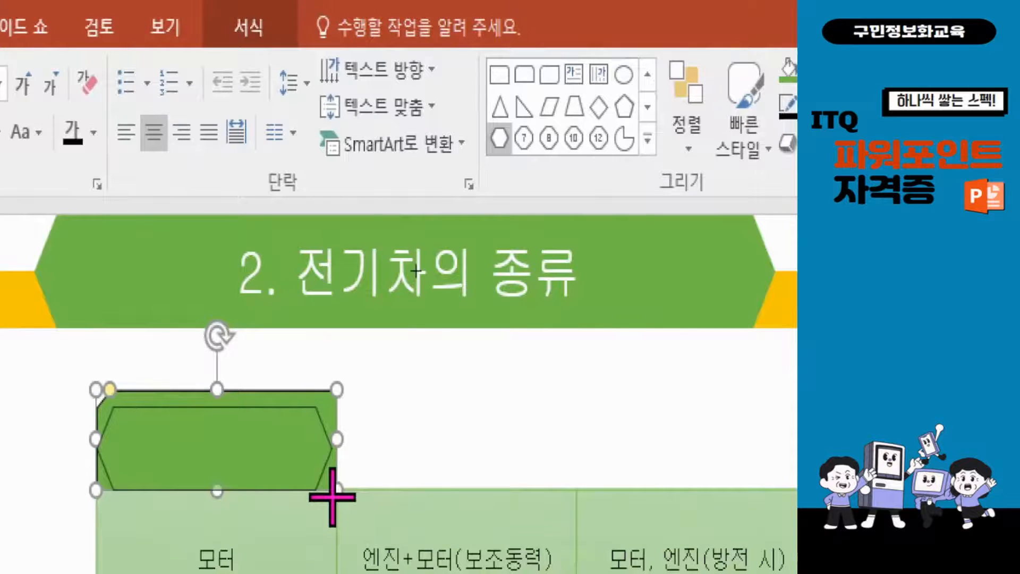
# - Finish the hexagon at the full width of the green snipped rectangle, ending at the table's upper edge
pyautogui.moveTo(333, 497); pyautogui.dragTo(337, 492)
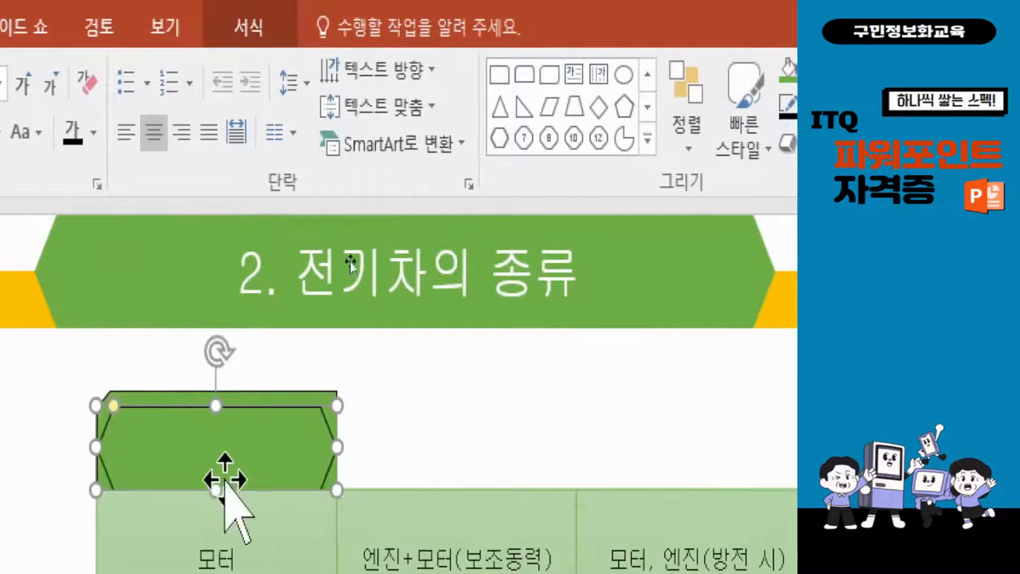
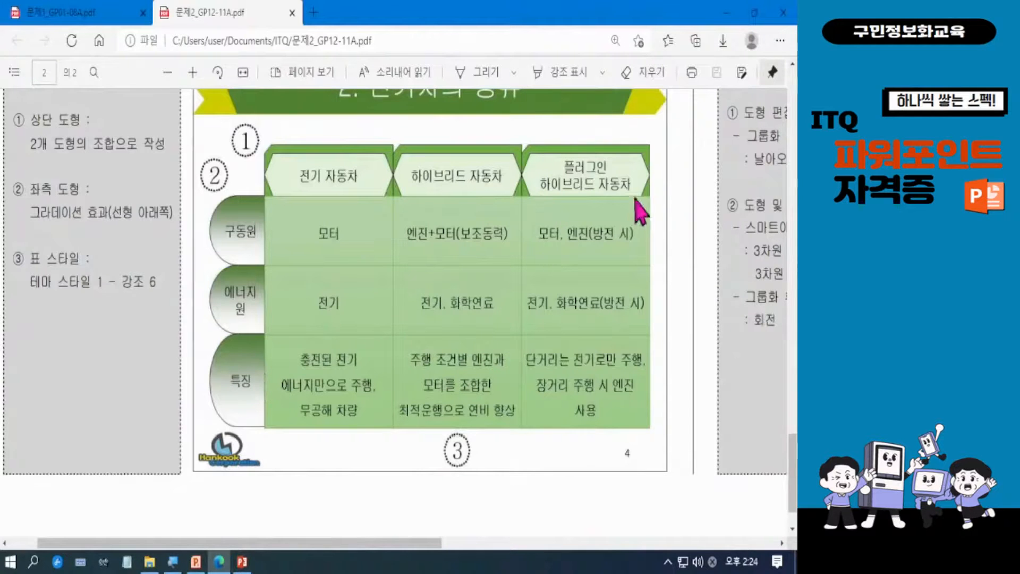
# - Return from the exam PDF to slide 4 and draw a flowchart Delay shape about 3.13 by 3.09 cm beside the table's first row
pyautogui.click(724, 16)
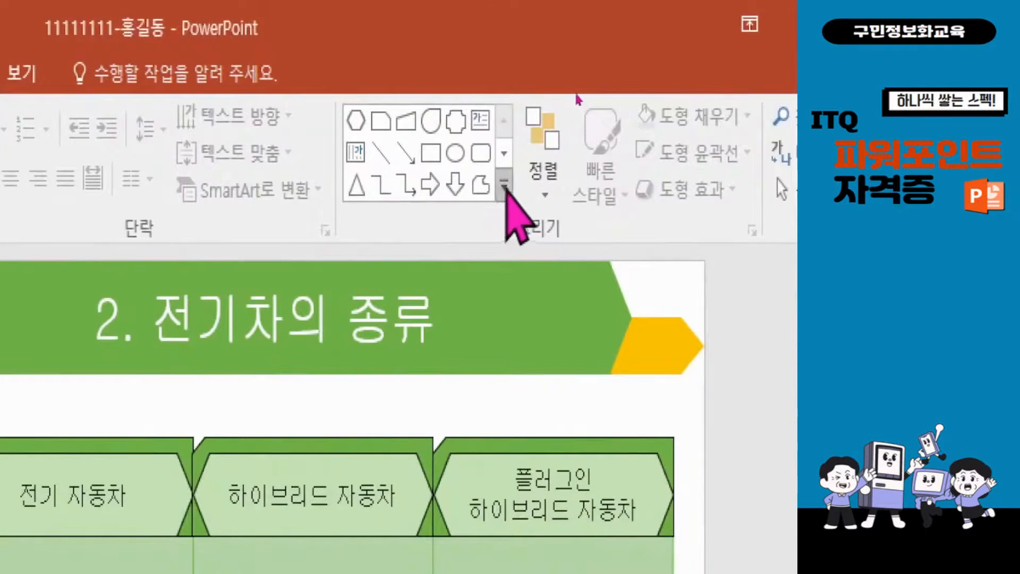
pyautogui.click(504, 187)
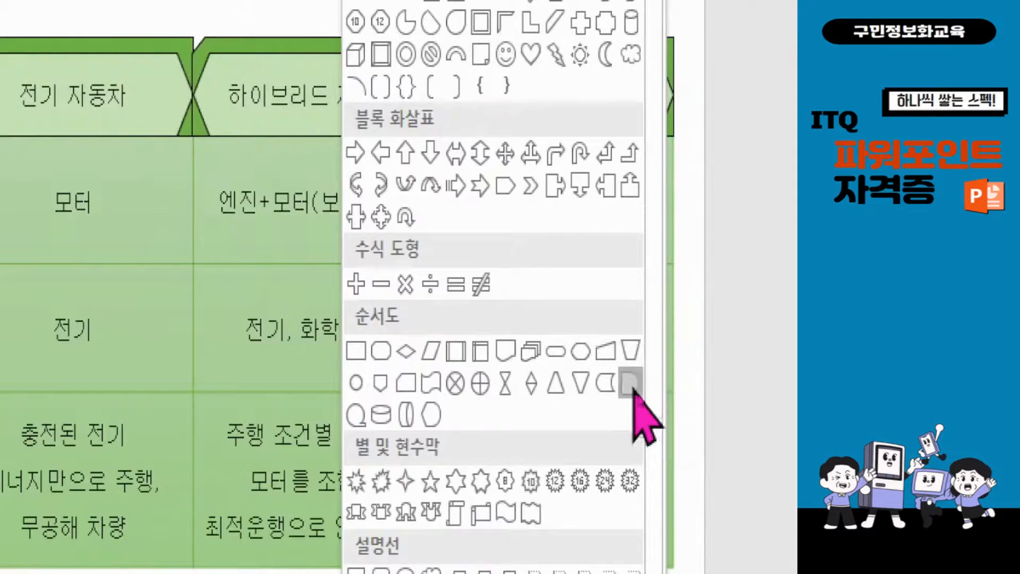
pyautogui.click(631, 388)
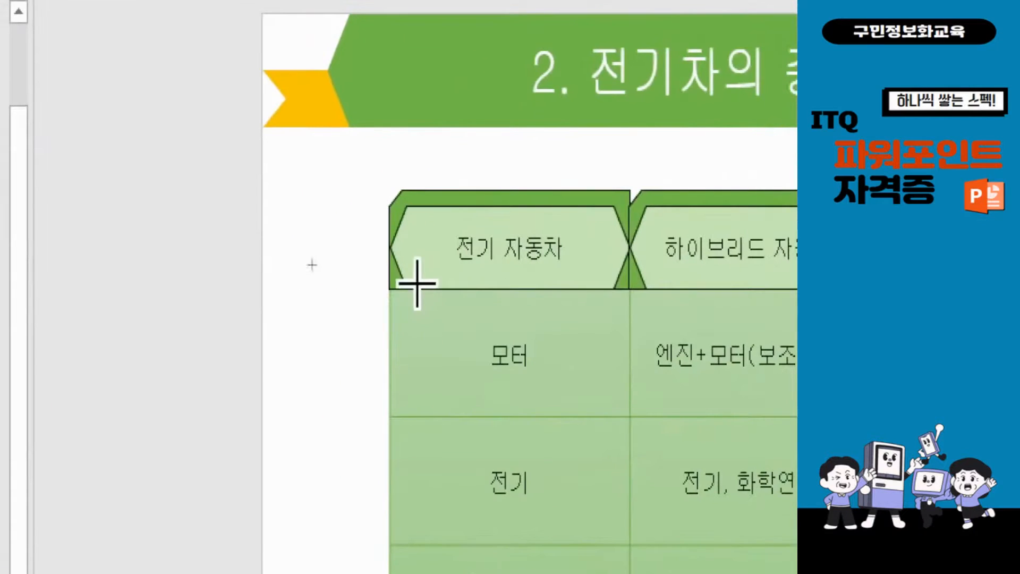
pyautogui.click(389, 291)
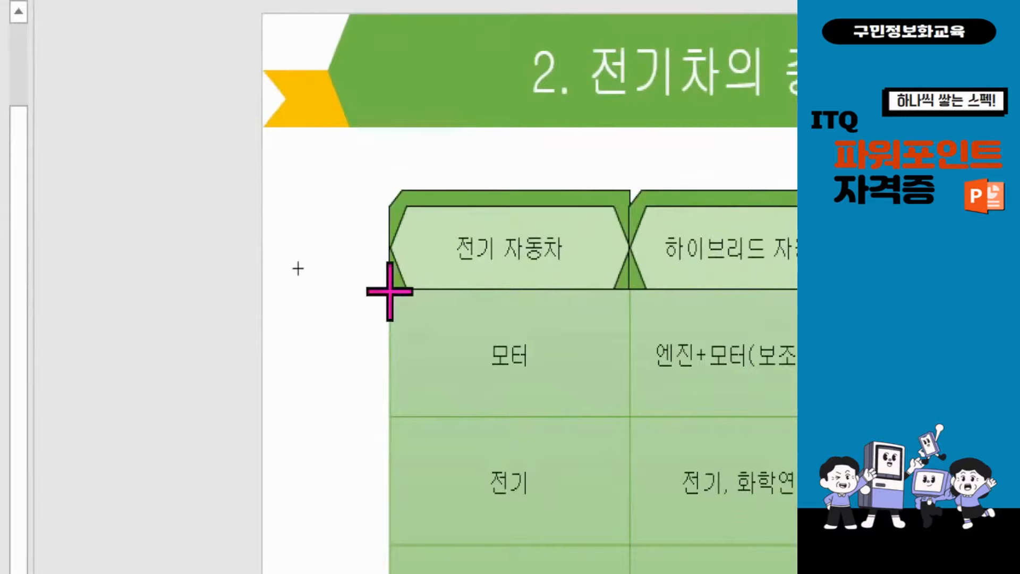
pyautogui.moveTo(389, 291); pyautogui.dragTo(290, 417)
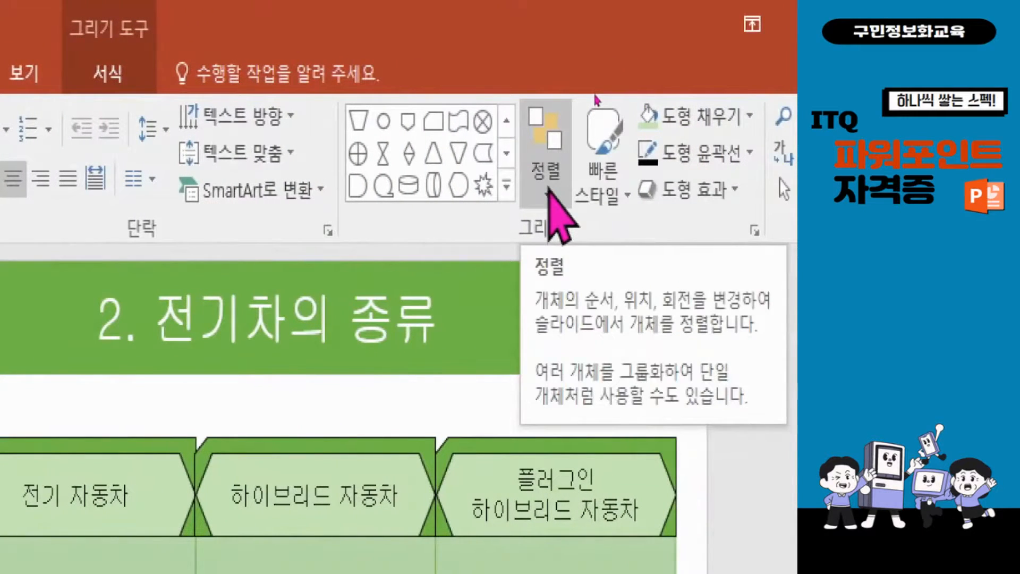
# - Flip the Delay shape horizontally so its rounded side faces away from the table
pyautogui.click(118, 77)
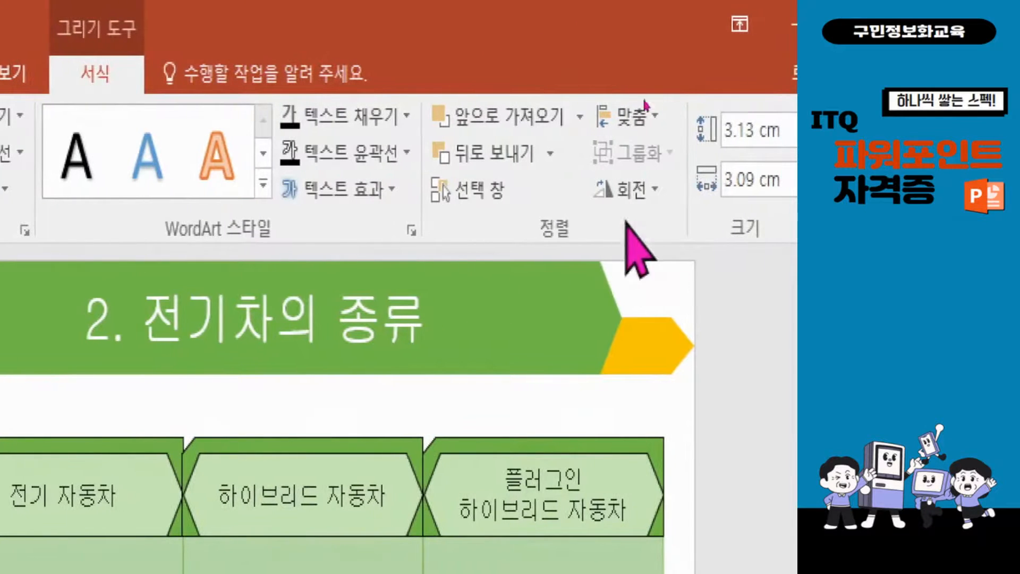
pyautogui.click(640, 193)
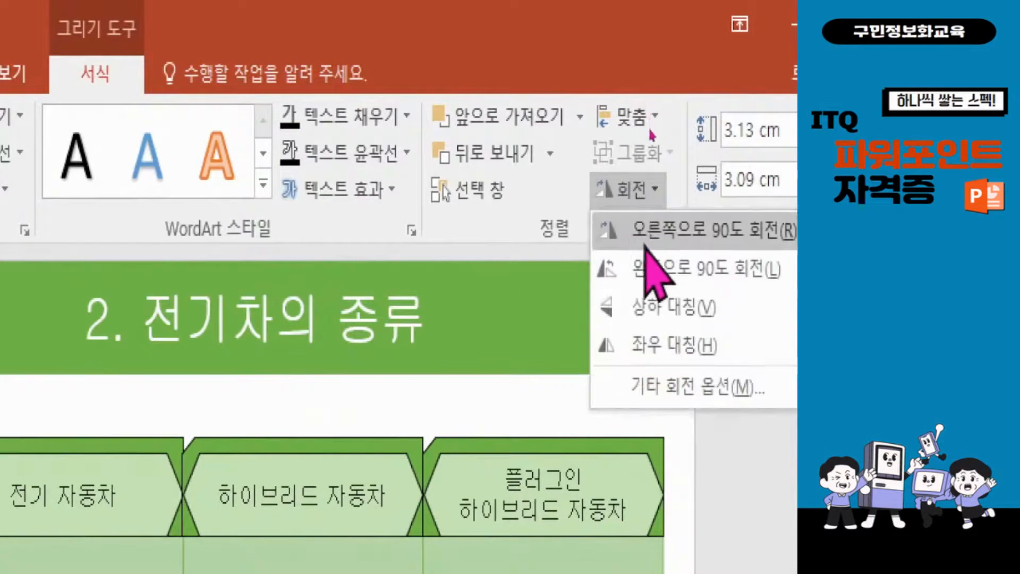
pyautogui.click(649, 345)
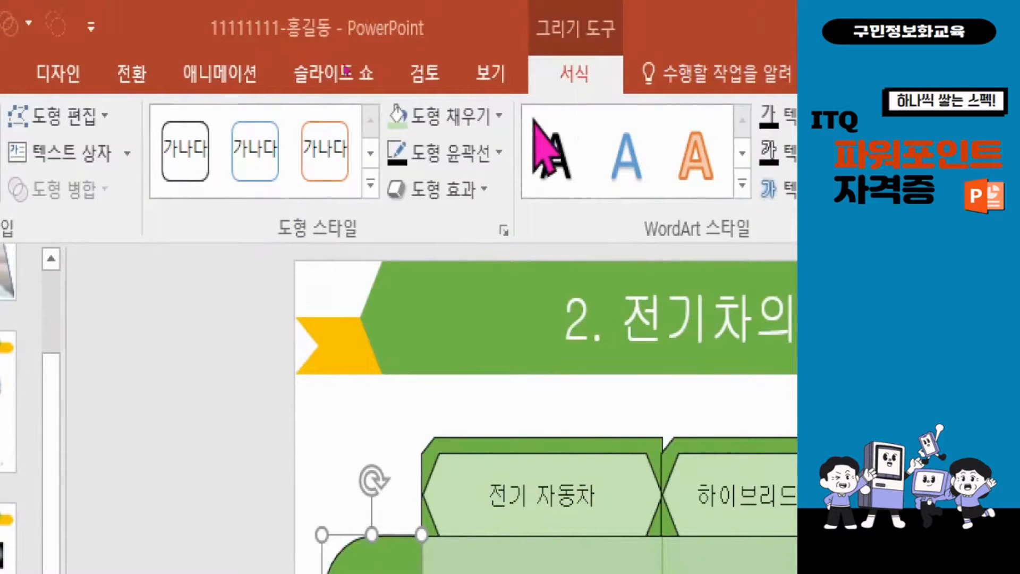
# - Try a green Accent 6 fill with the light linear-down gradient on the Delay shape
pyautogui.click(461, 118)
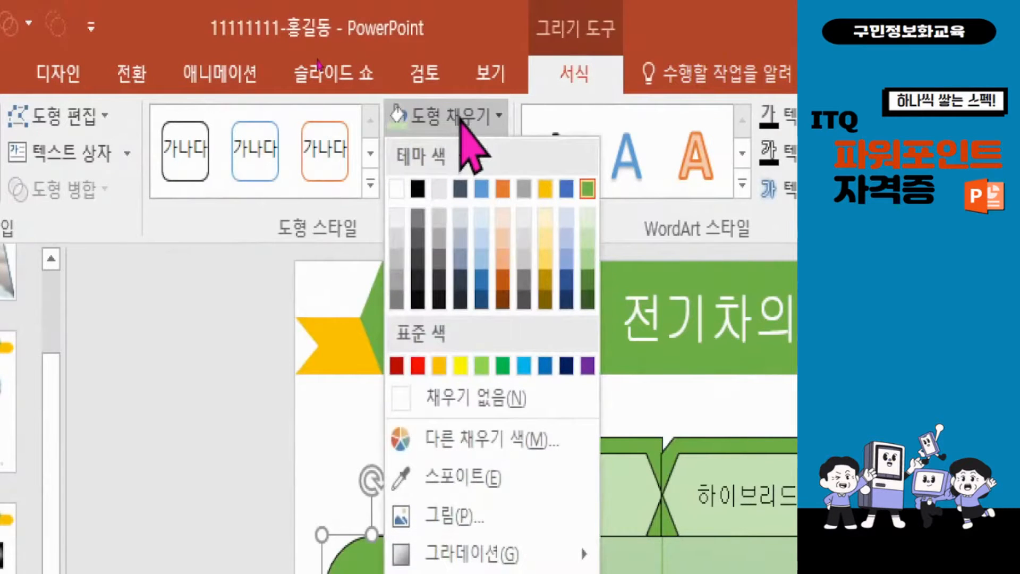
pyautogui.click(587, 188)
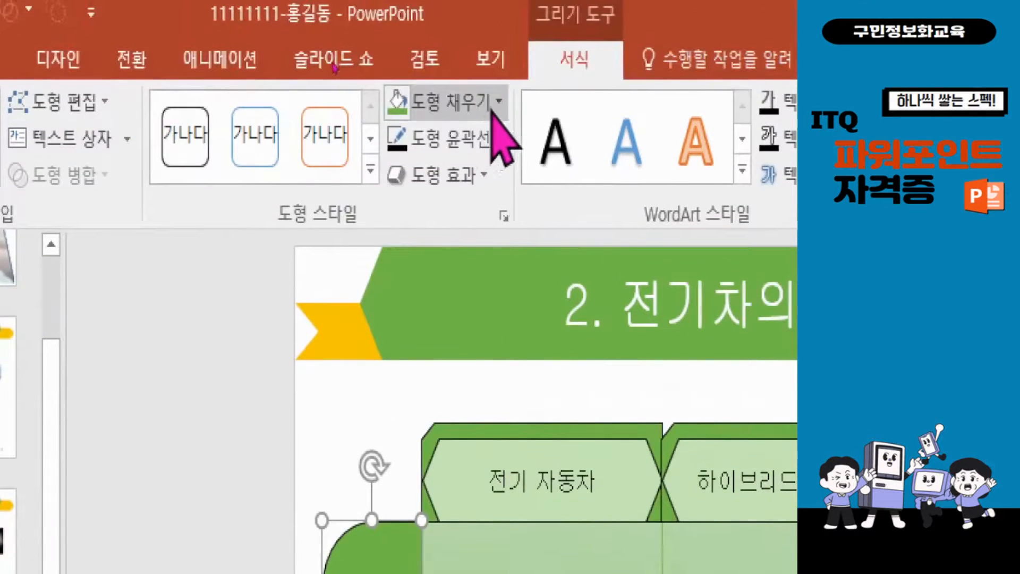
pyautogui.click(496, 20)
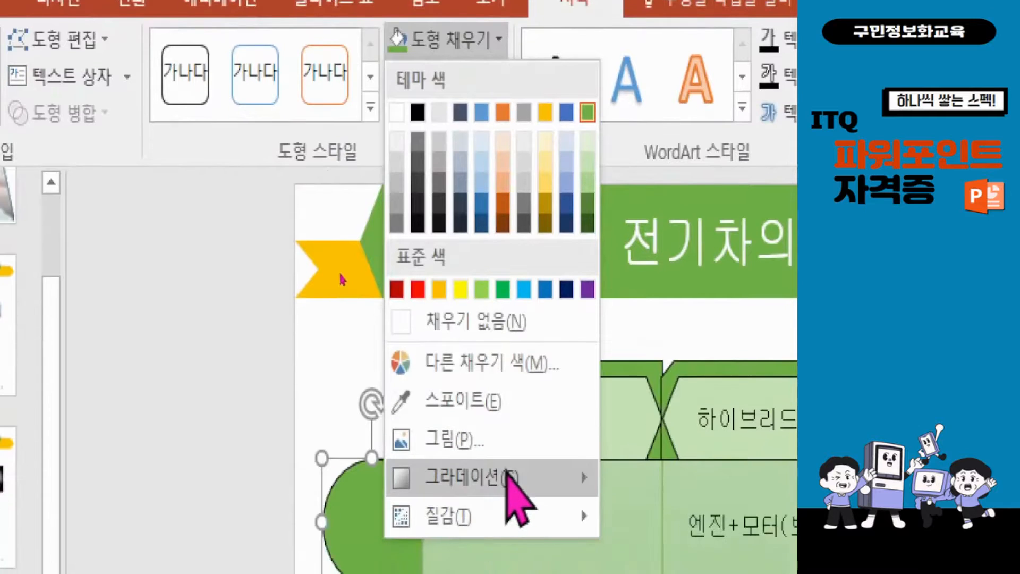
pyautogui.moveTo(506, 538)
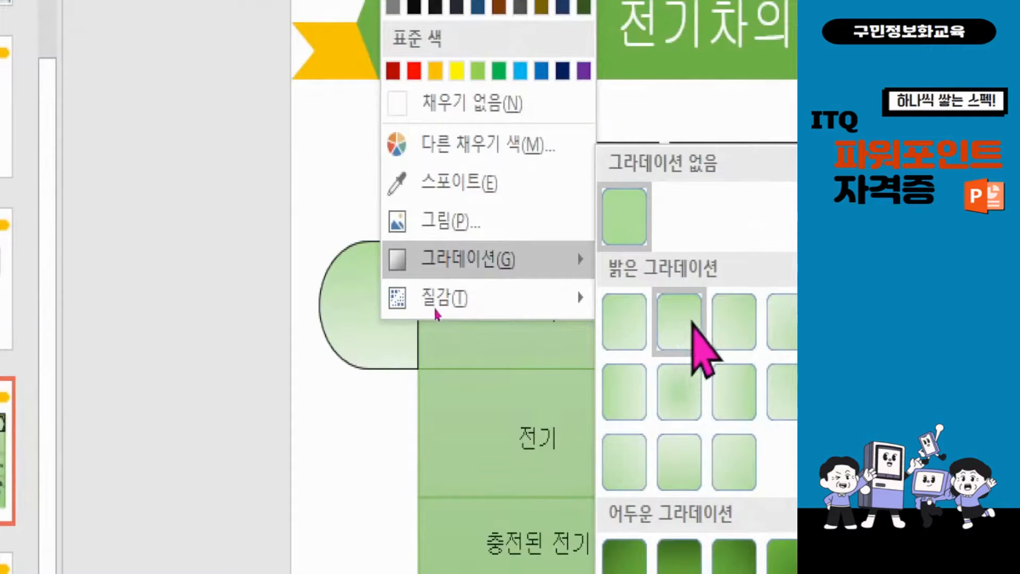
pyautogui.click(682, 334)
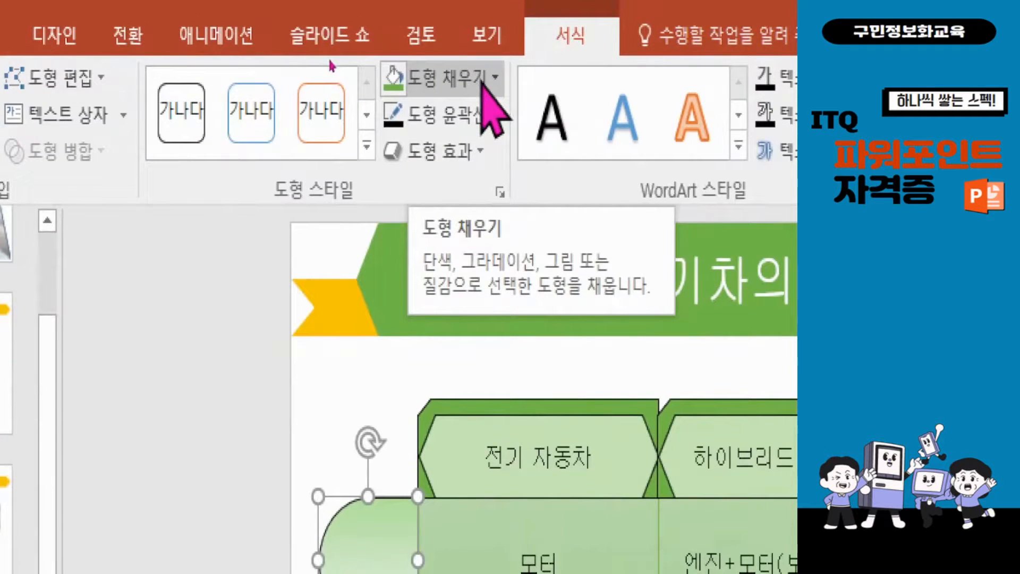
# - Reset the Delay shape's fill to solid green Accent 6 and apply the dark linear-down gradient
pyautogui.click(487, 79)
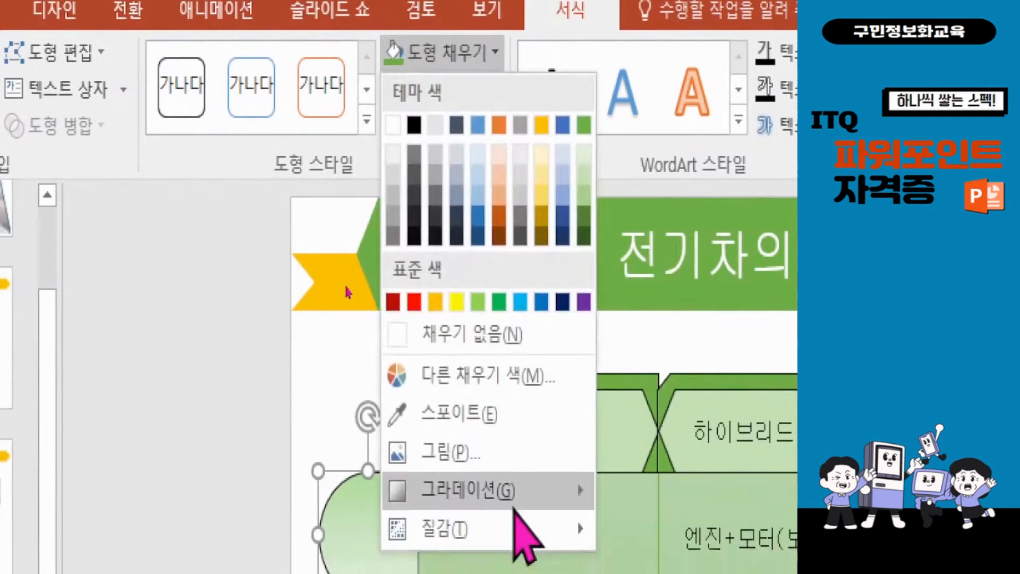
pyautogui.moveTo(518, 497)
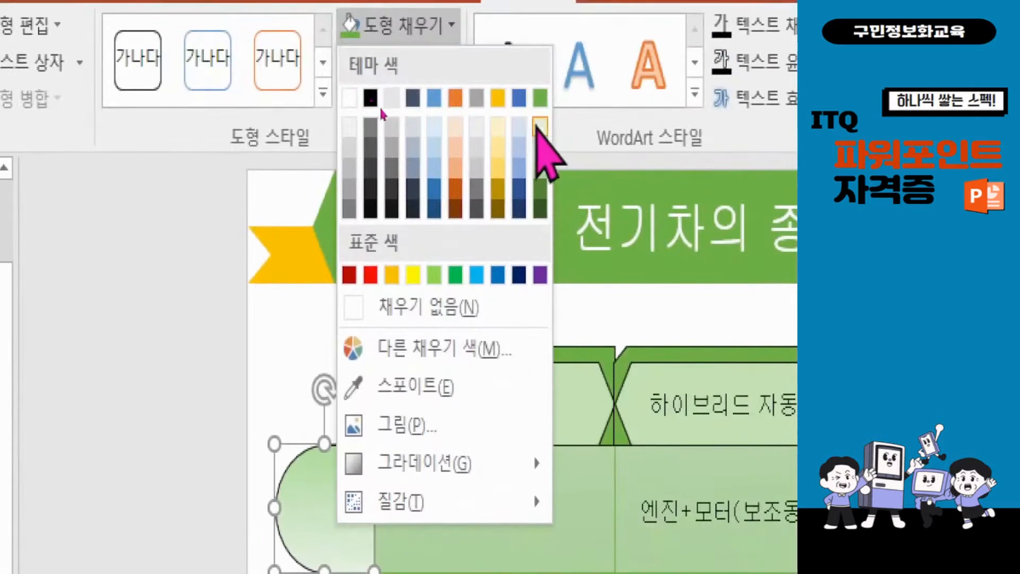
pyautogui.click(540, 98)
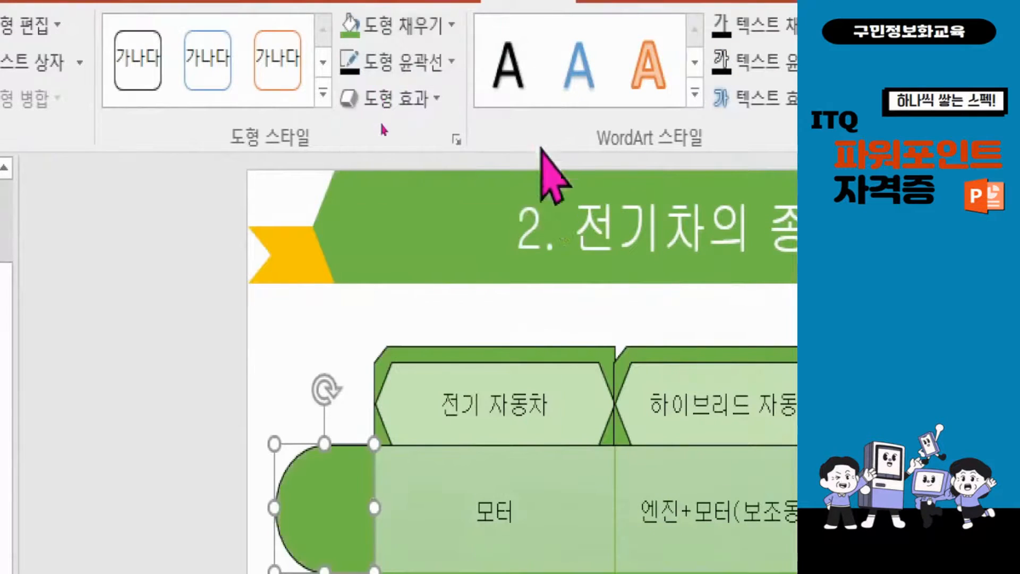
pyautogui.click(437, 25)
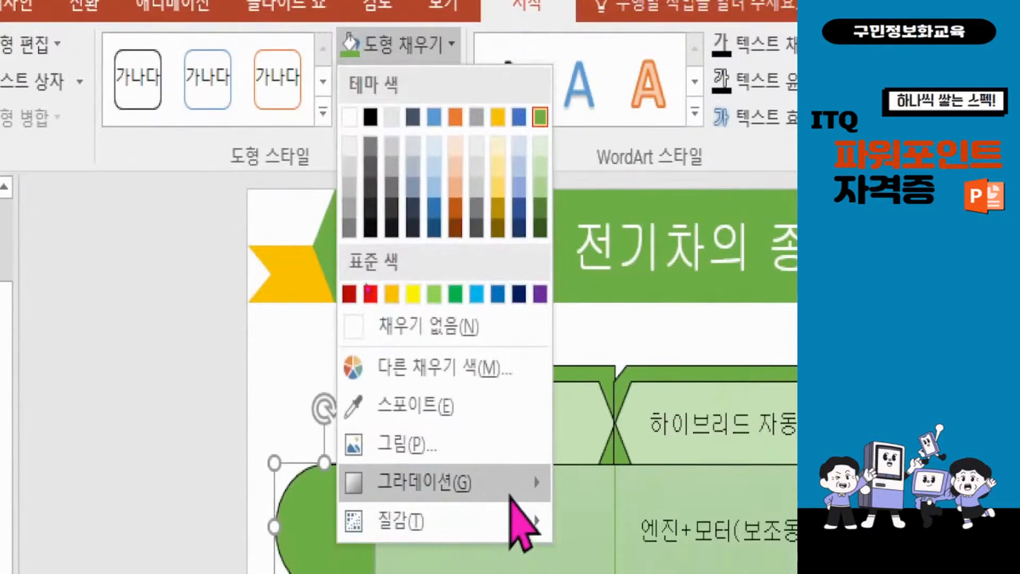
pyautogui.moveTo(518, 513)
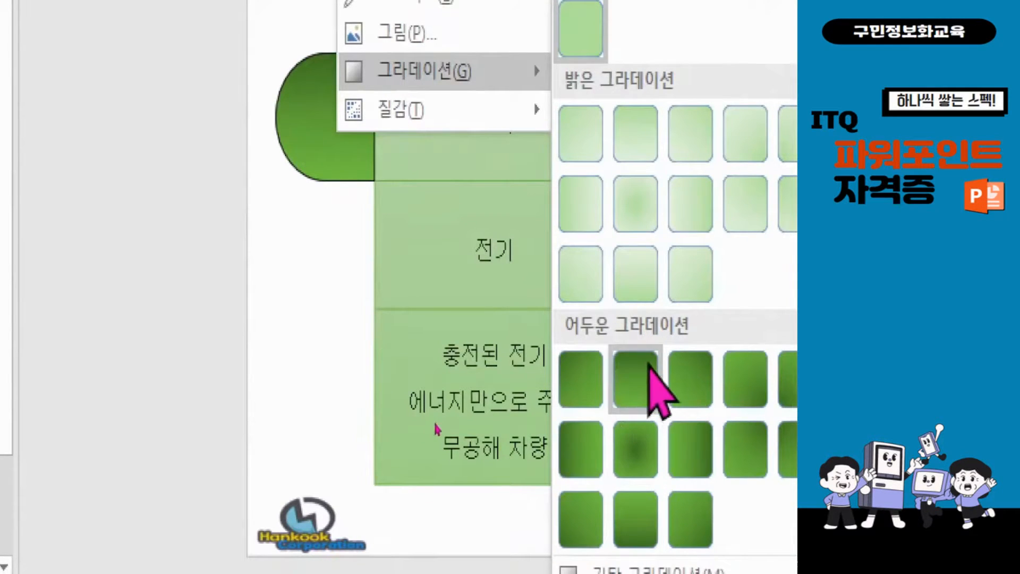
pyautogui.click(646, 375)
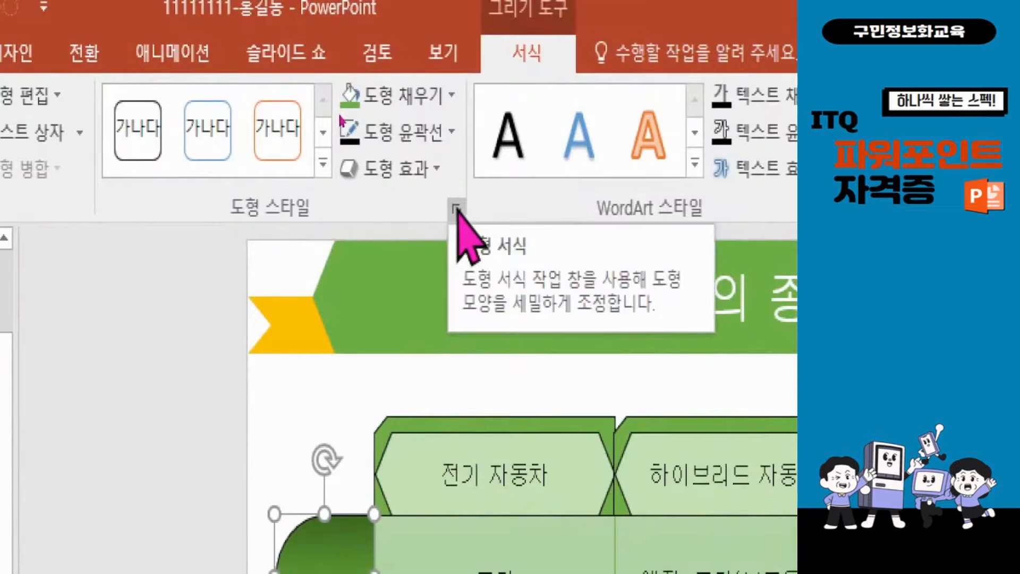
# - Open the Delay shape's detailed fill settings and set the last gradient stop to white
pyautogui.click(456, 209)
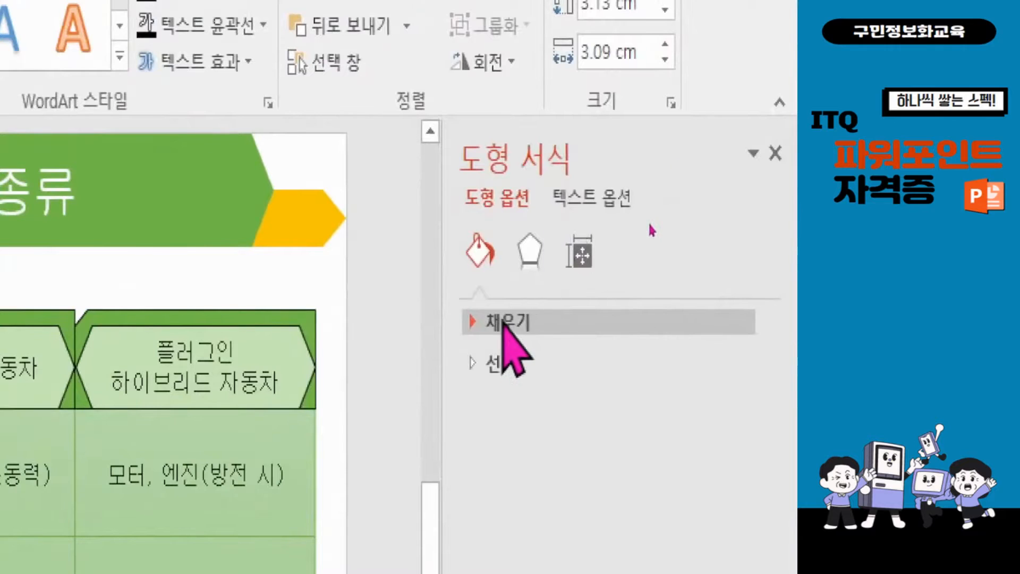
pyautogui.click(481, 323)
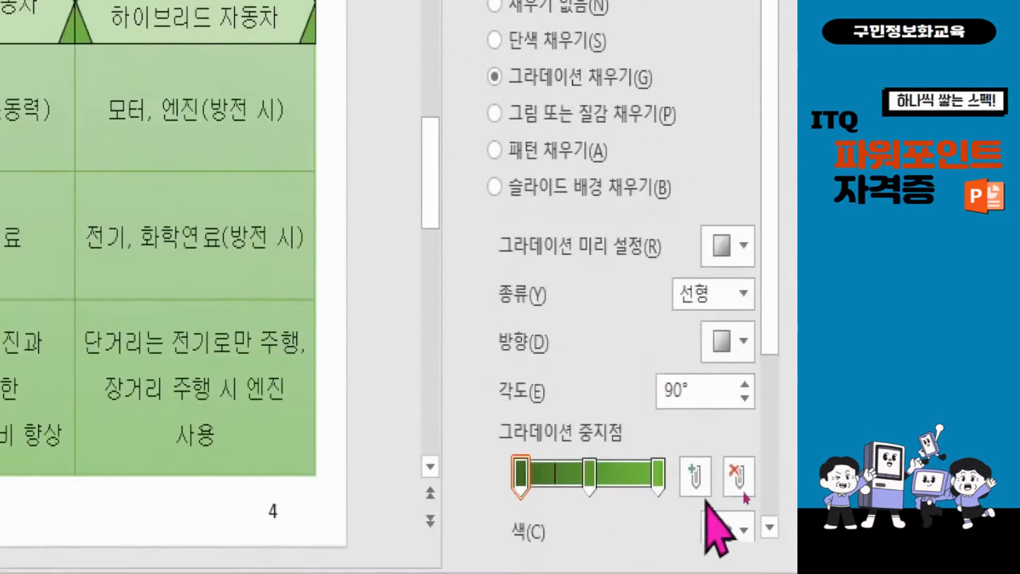
pyautogui.click(659, 410)
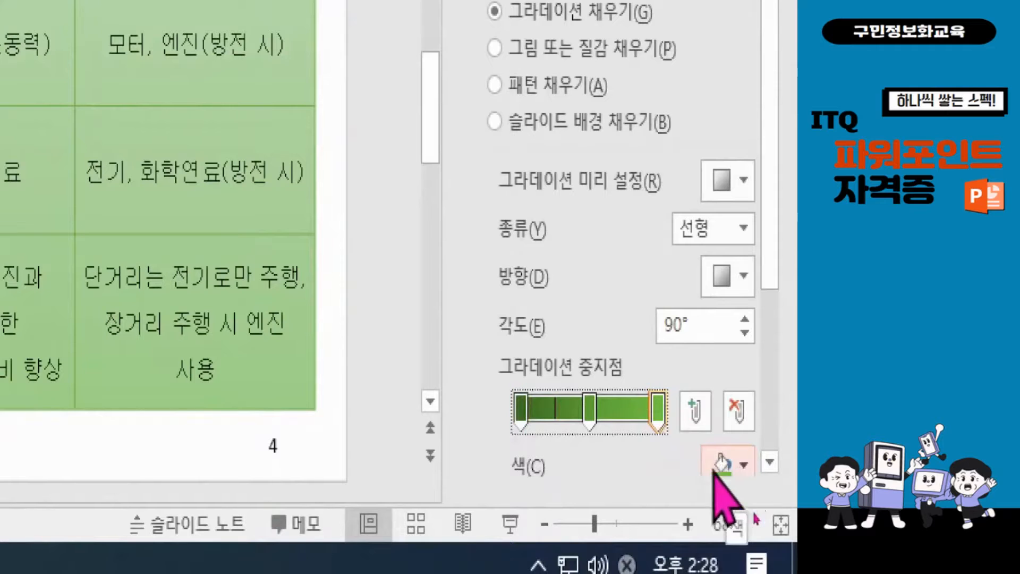
pyautogui.click(736, 462)
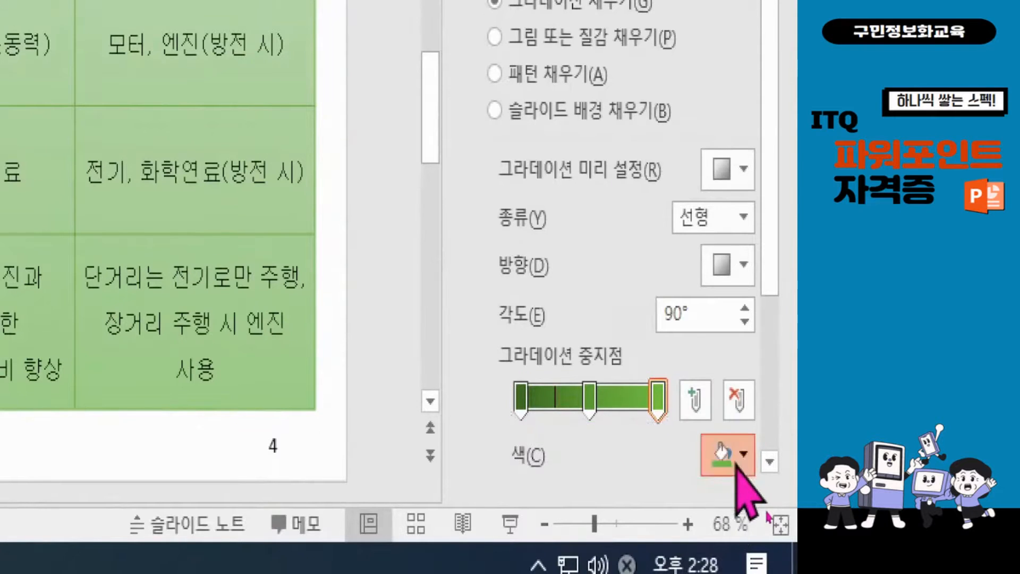
pyautogui.click(590, 176)
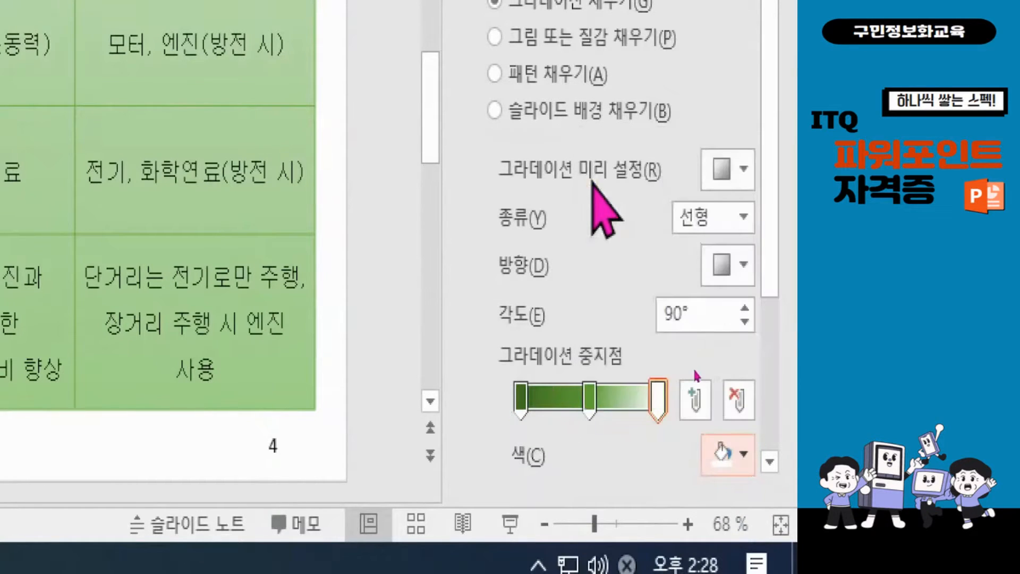